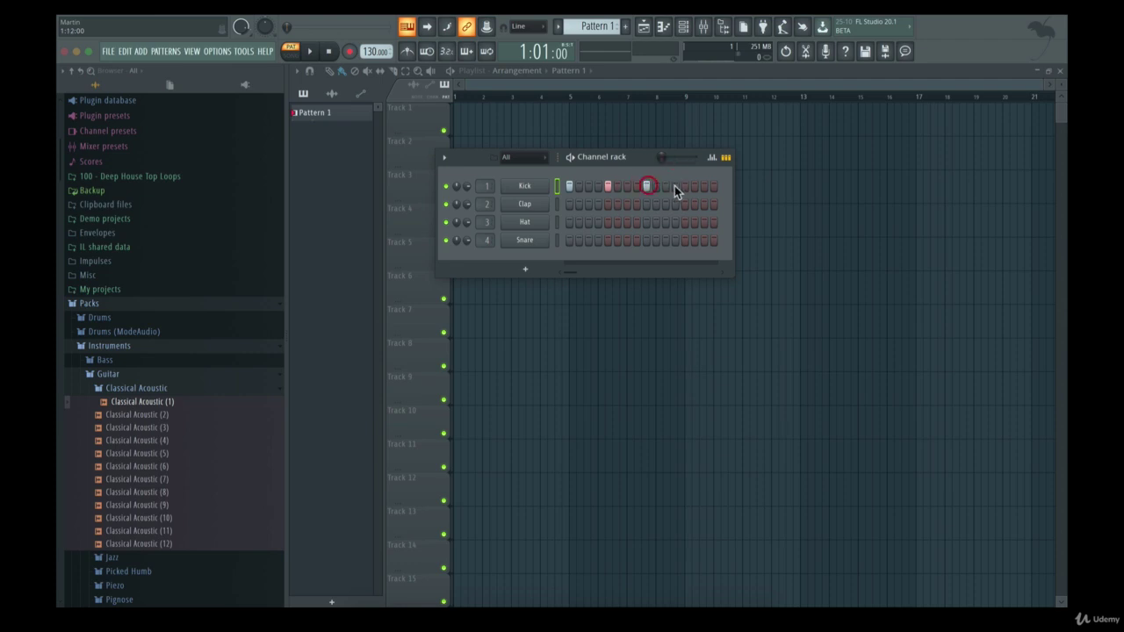
Fill the Kick channel with a hit every 4 steps and play the pattern back.
left_click(685, 186)
left_click(607, 187)
left_click(569, 186)
right_click(557, 187)
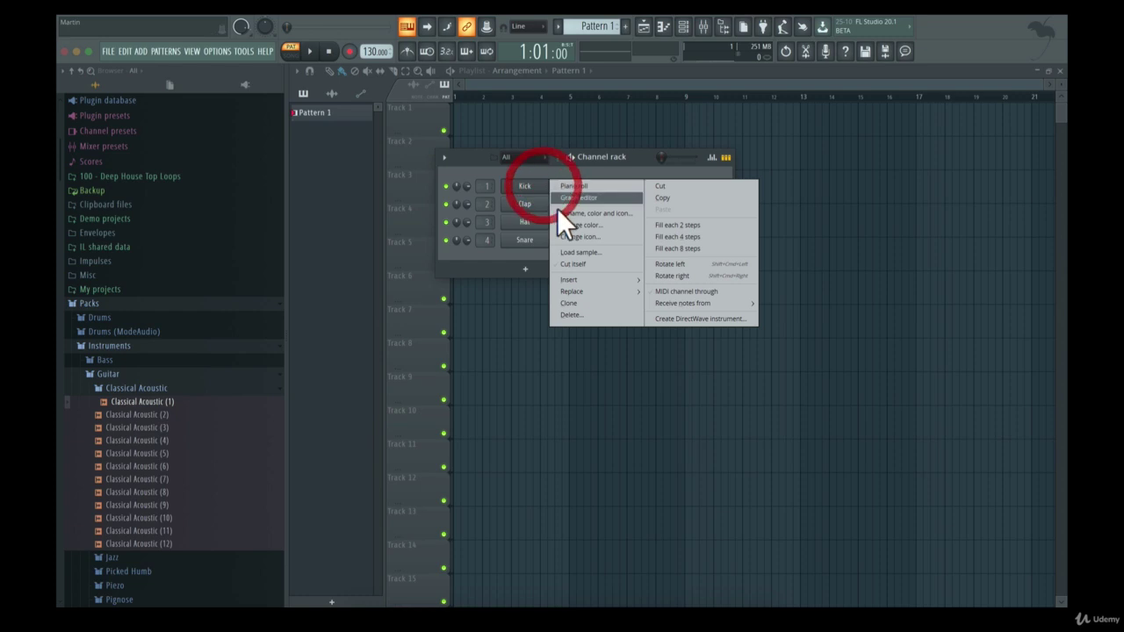
left_click(672, 236)
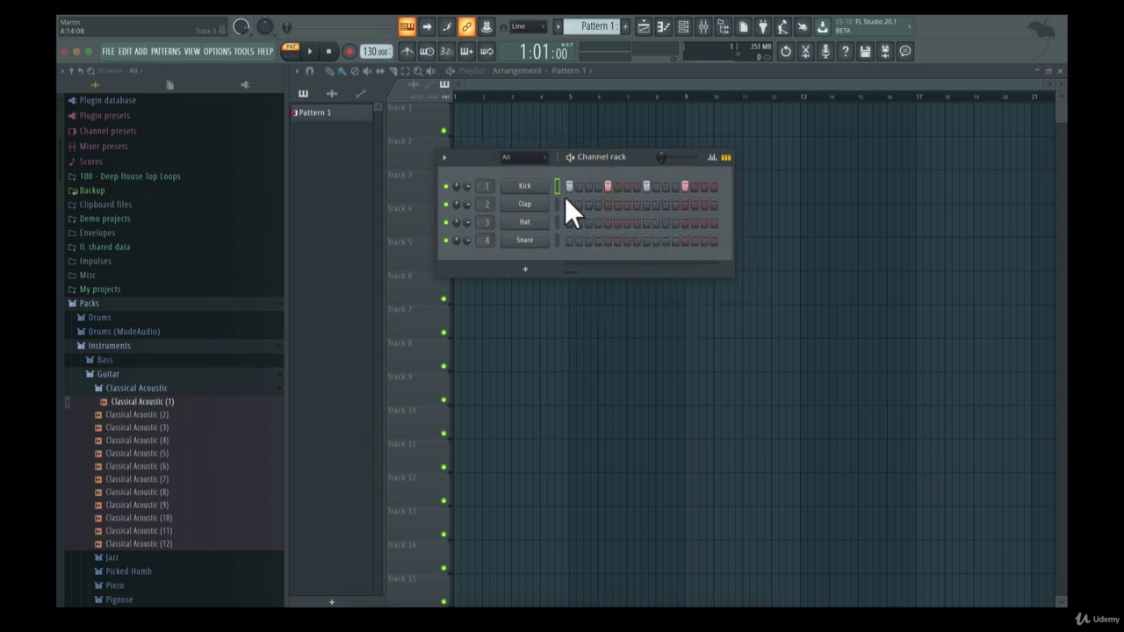
key("space")
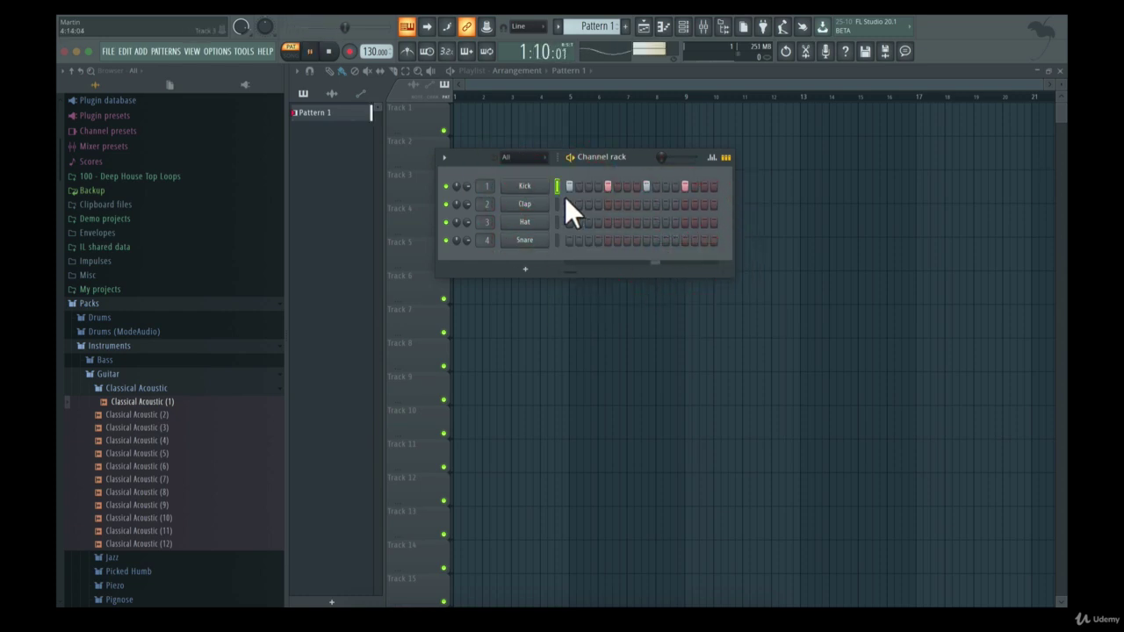
key("space")
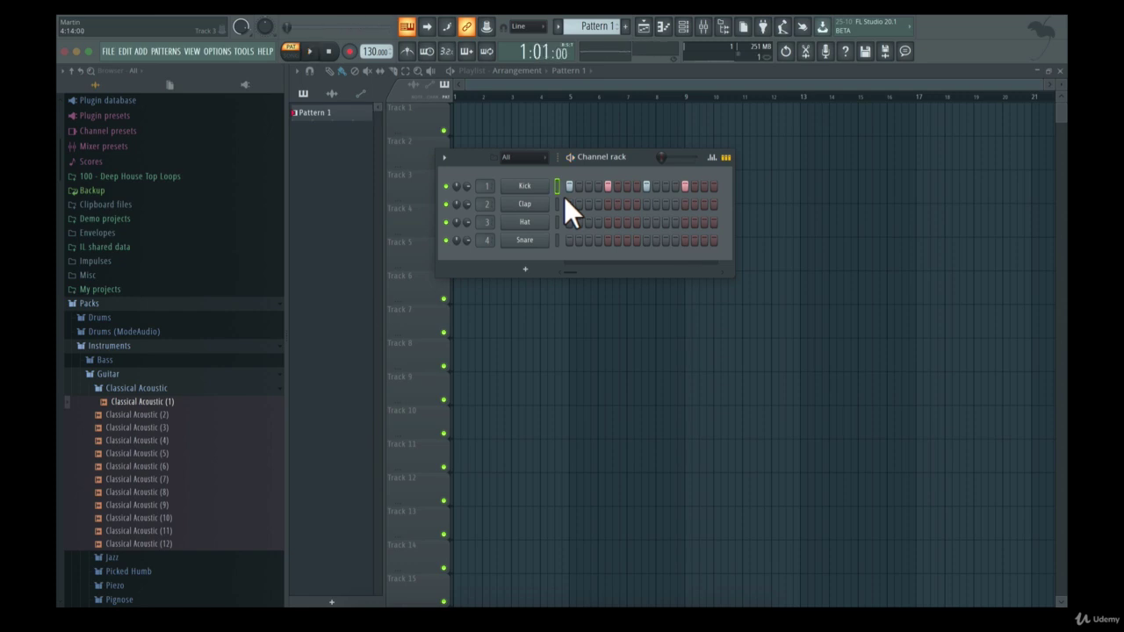
Move the Channel rack clear of the track list, then rename Pattern 1 as Kick and color it red.
left_click(616, 163)
left_click_drag(616, 161, 699, 194)
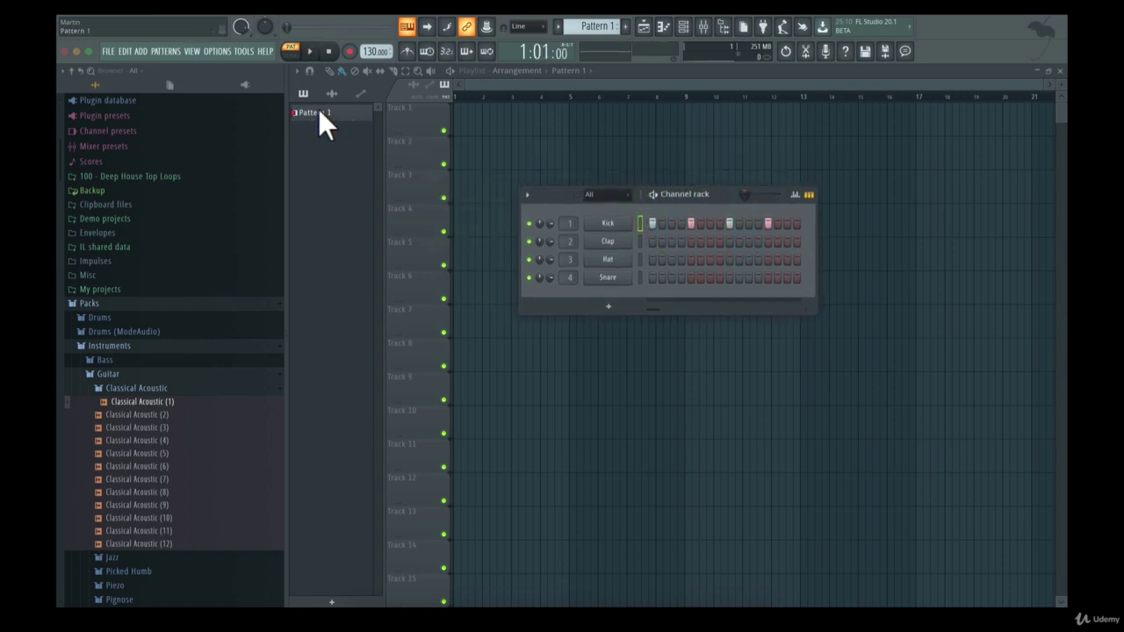
right_click(323, 111)
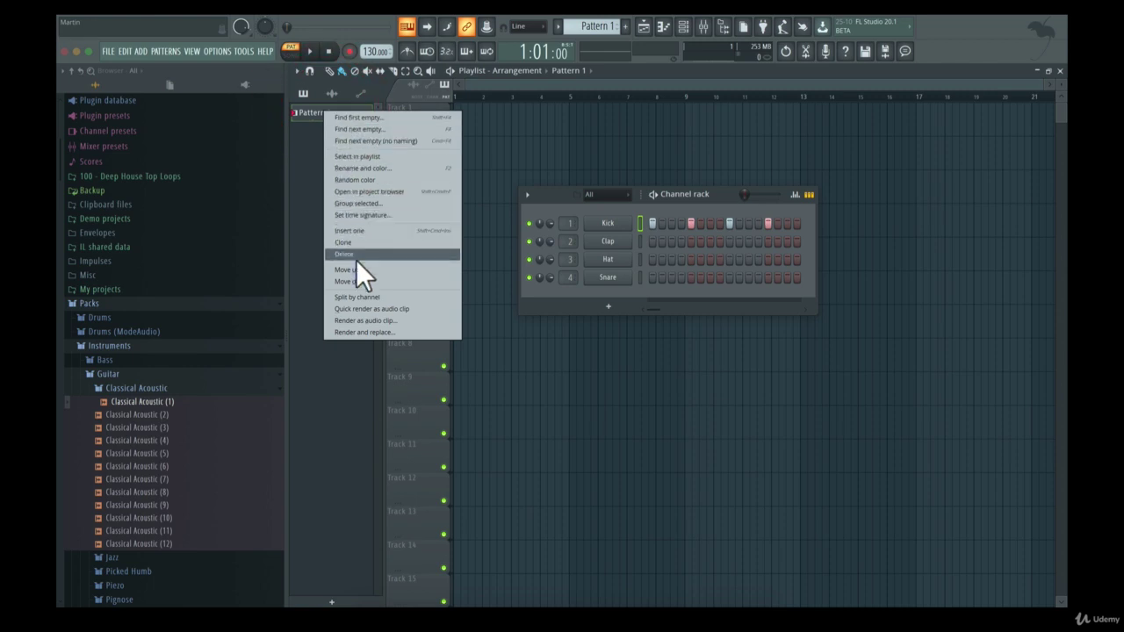
left_click(374, 168)
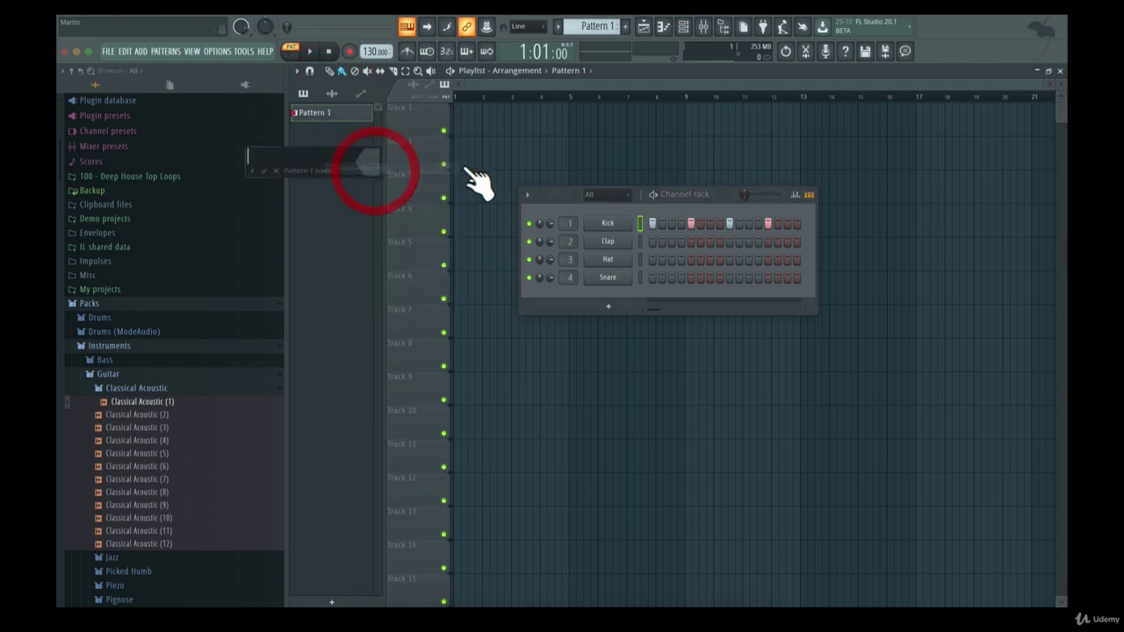
type("Kick")
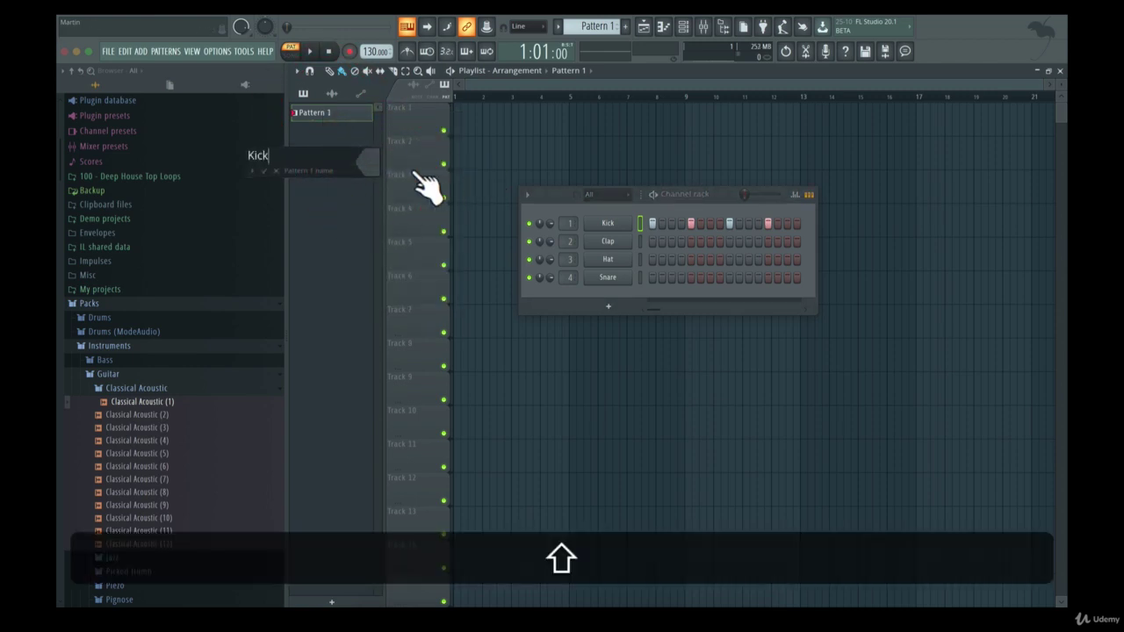
left_click(372, 163)
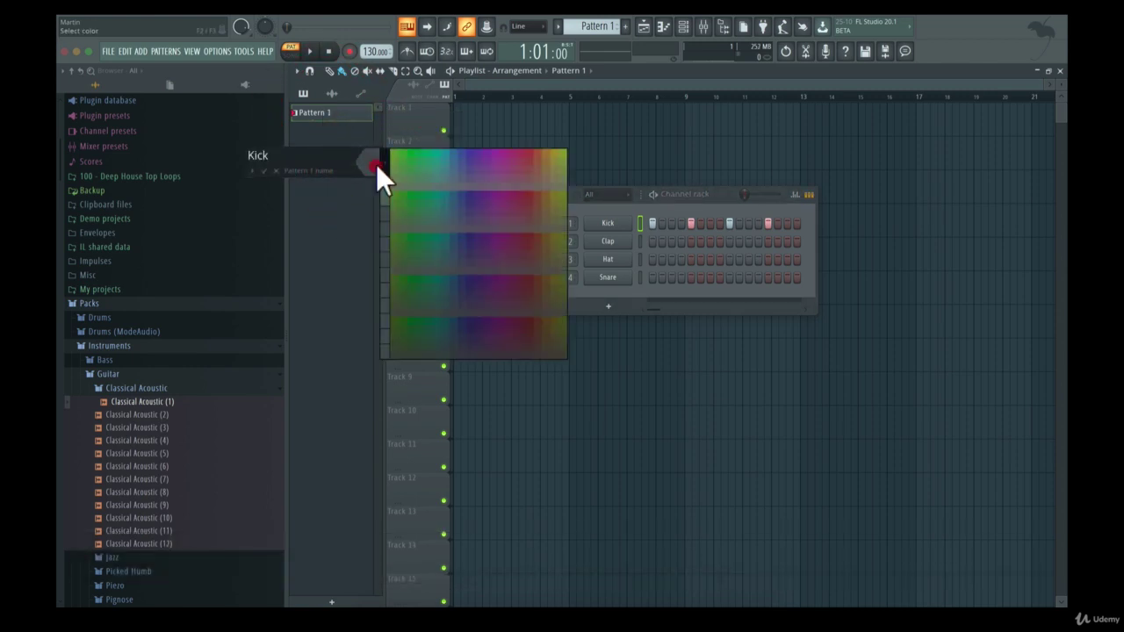
left_click(527, 151)
left_click(264, 170)
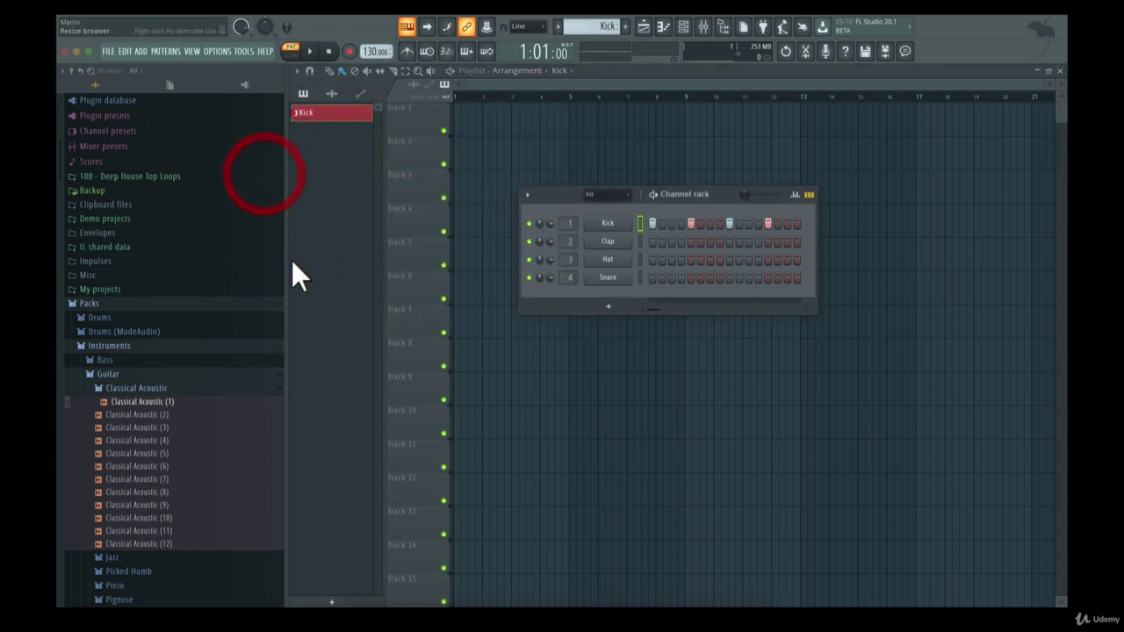
Create a new pattern named Clap & Snare.
left_click(629, 26)
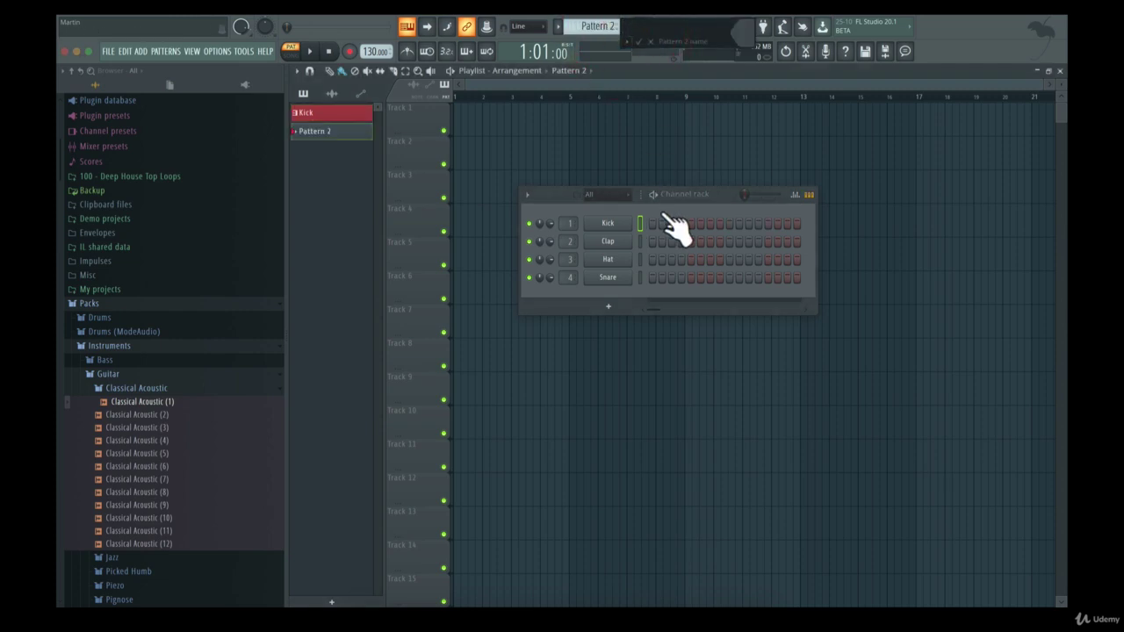
key("shift")
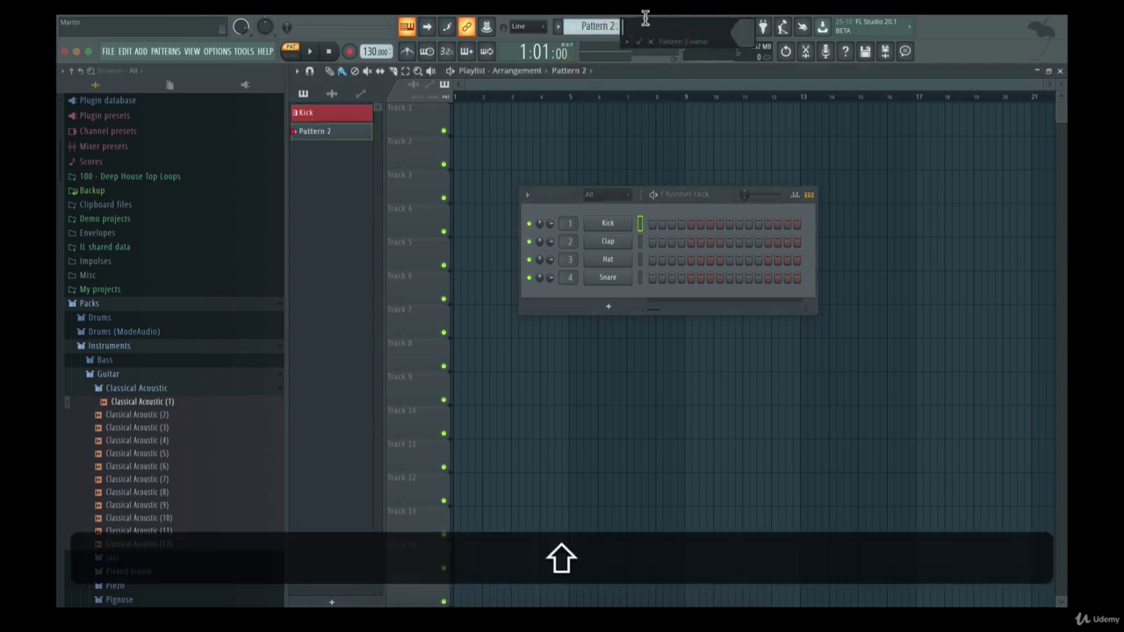
type("Clap & Snare")
key("Return")
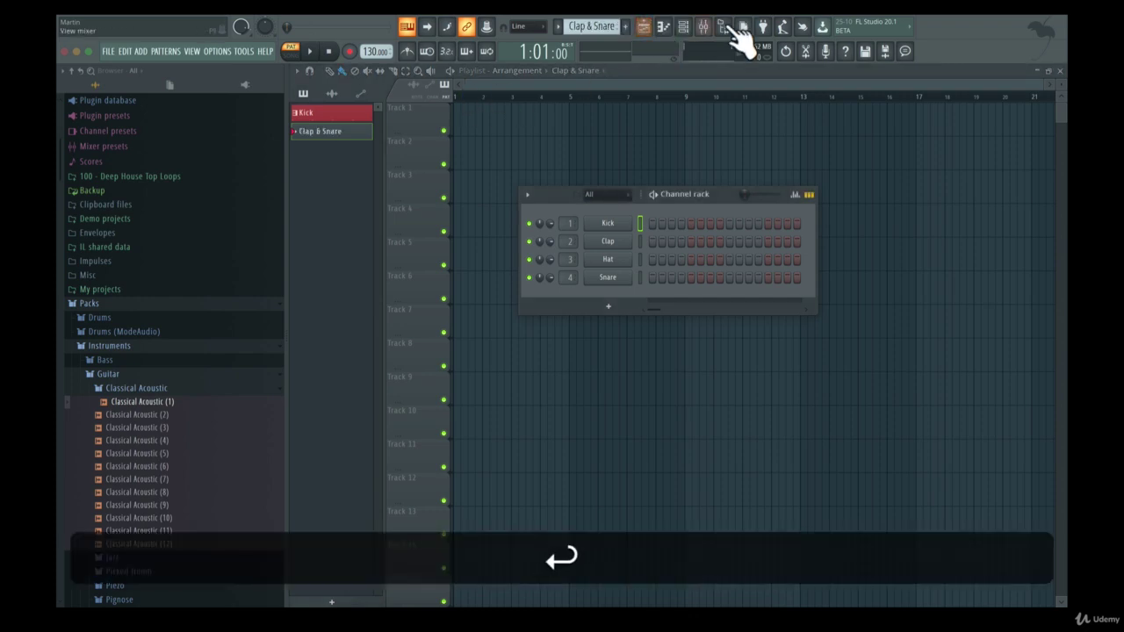
left_click(590, 27)
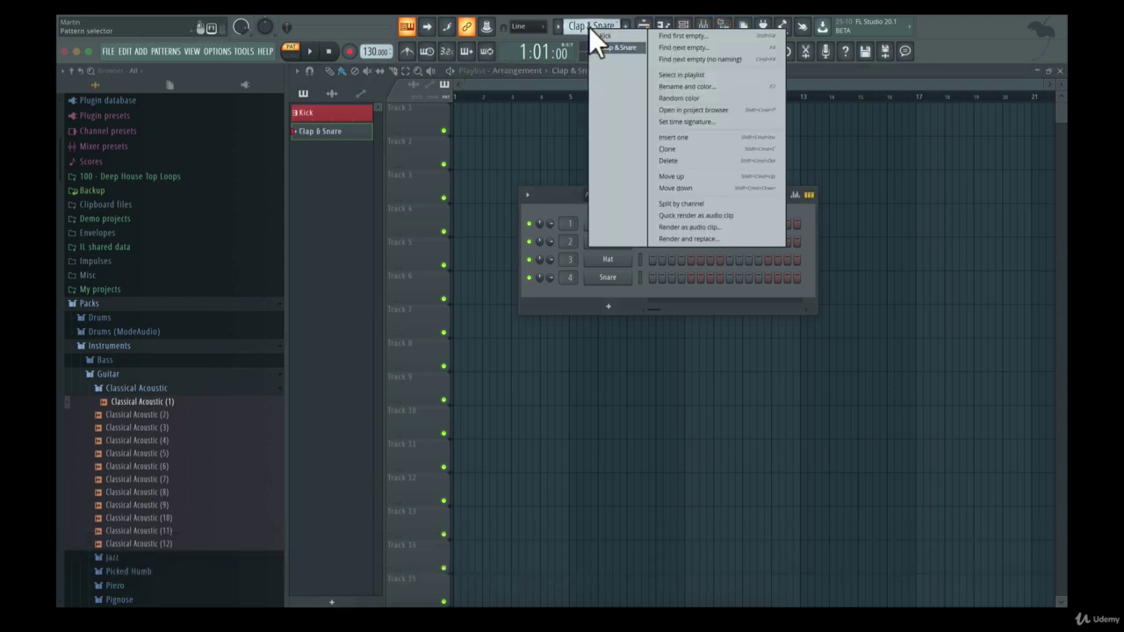
left_click(735, 93)
left_click(724, 76)
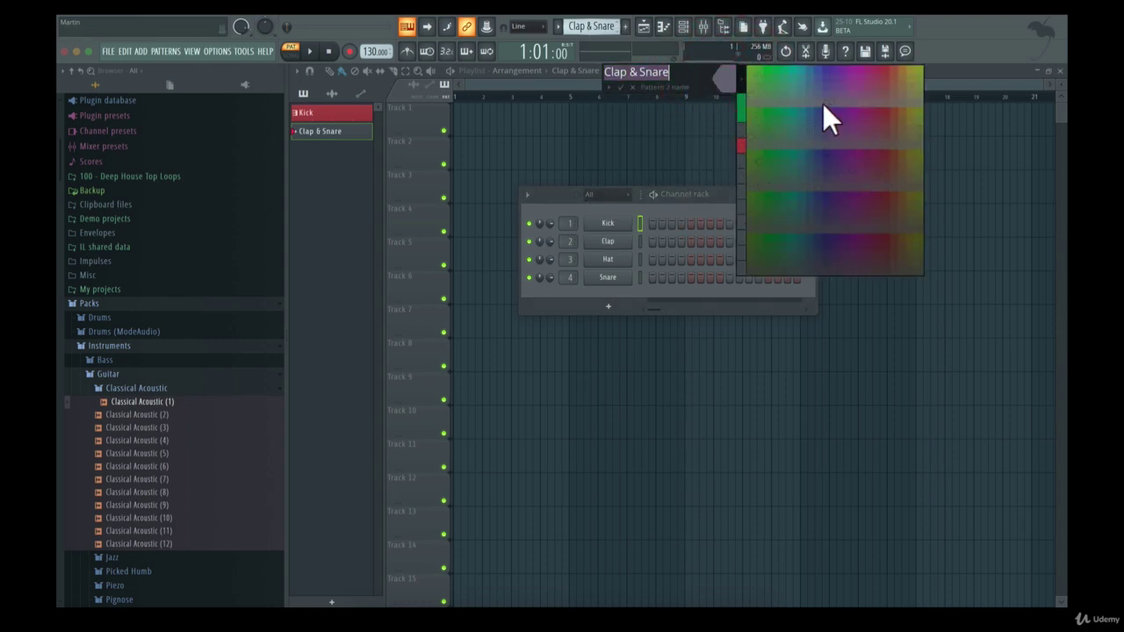
left_click(697, 73)
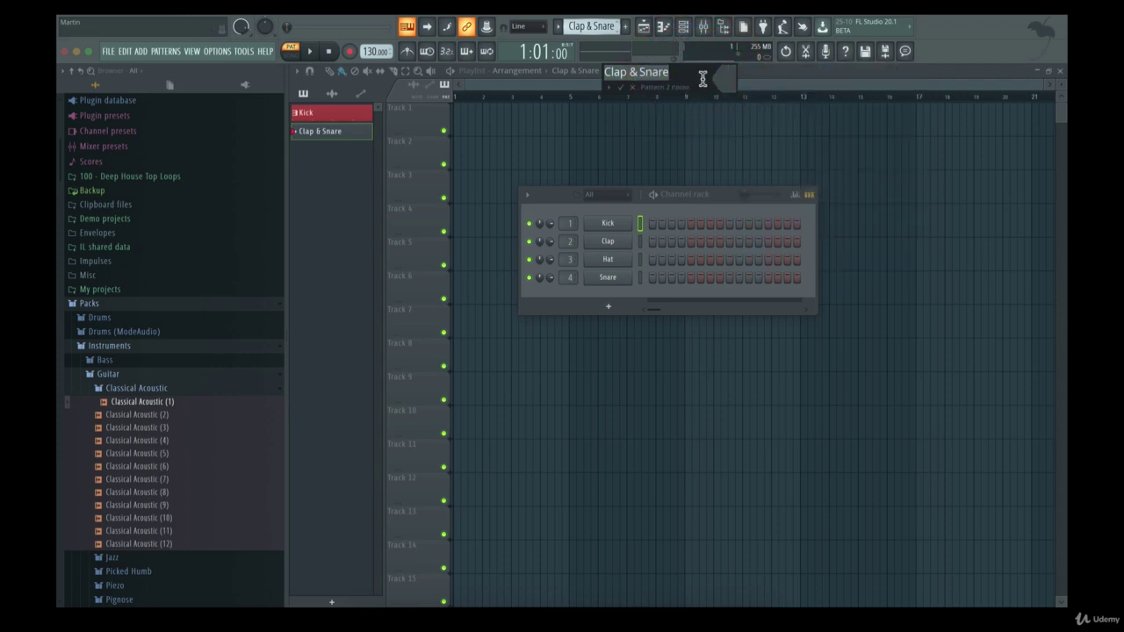
left_click(705, 79)
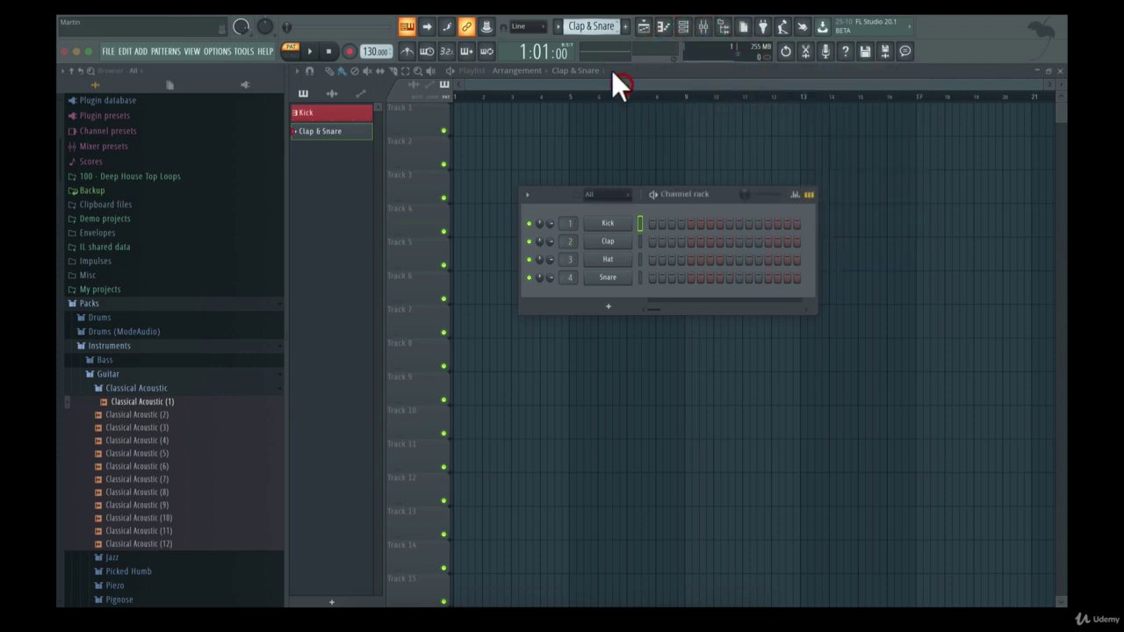
Assign a random color to the Clap & Snare pattern.
left_click(601, 26)
left_click_drag(597, 27, 598, 25)
right_click(598, 26)
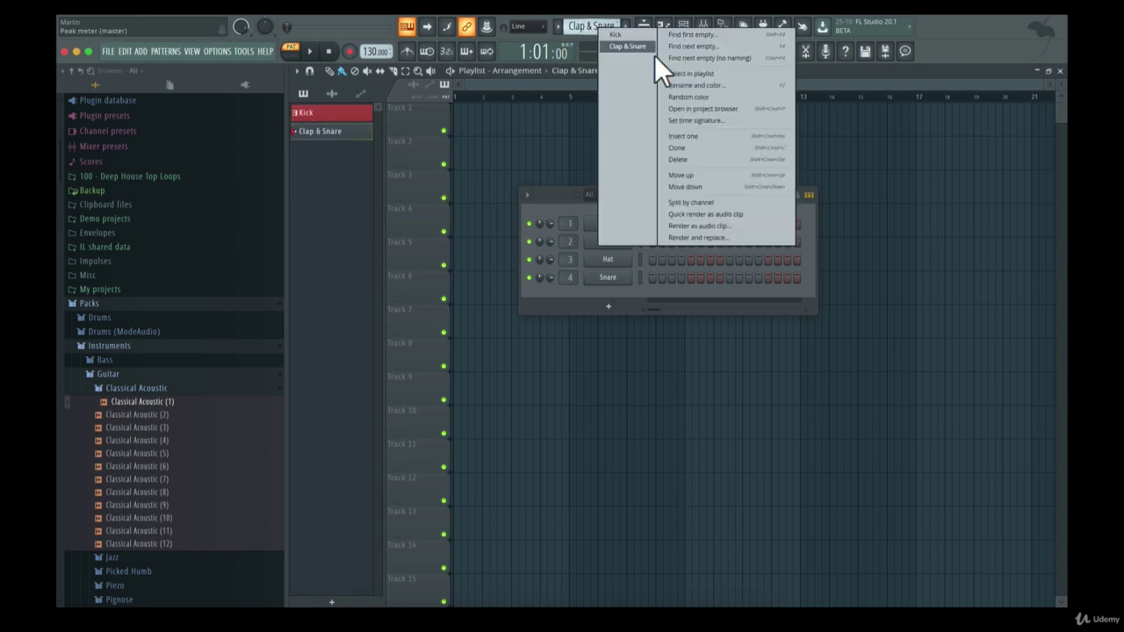
left_click(687, 95)
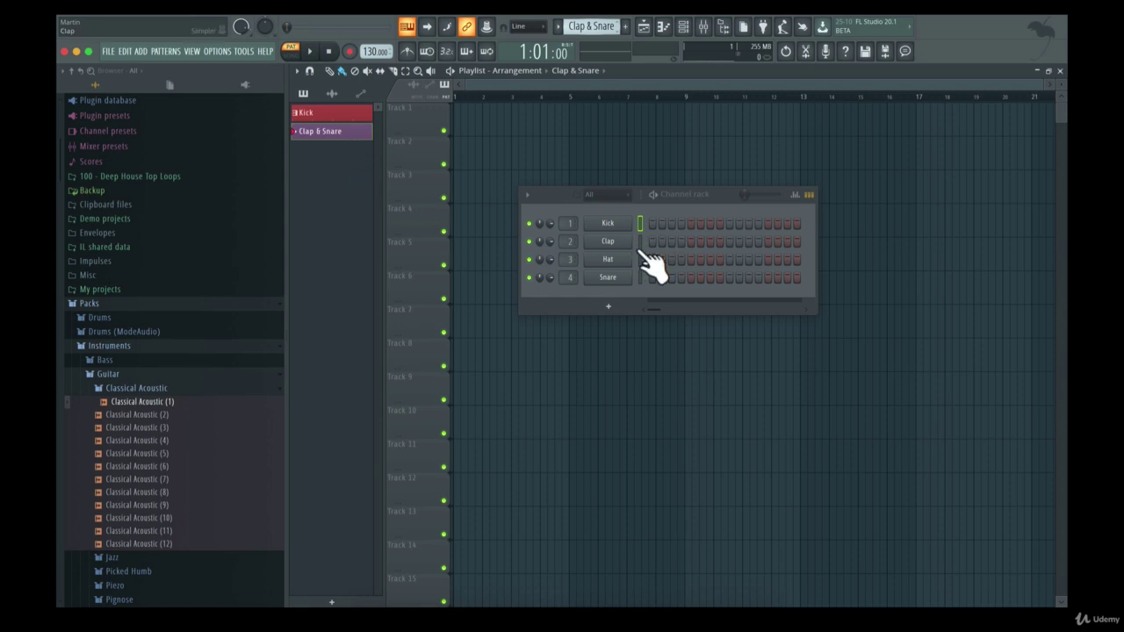
Add Clap and Snare hits on steps 5 and 13 of the Clap & Snare pattern and play it.
left_click(690, 242)
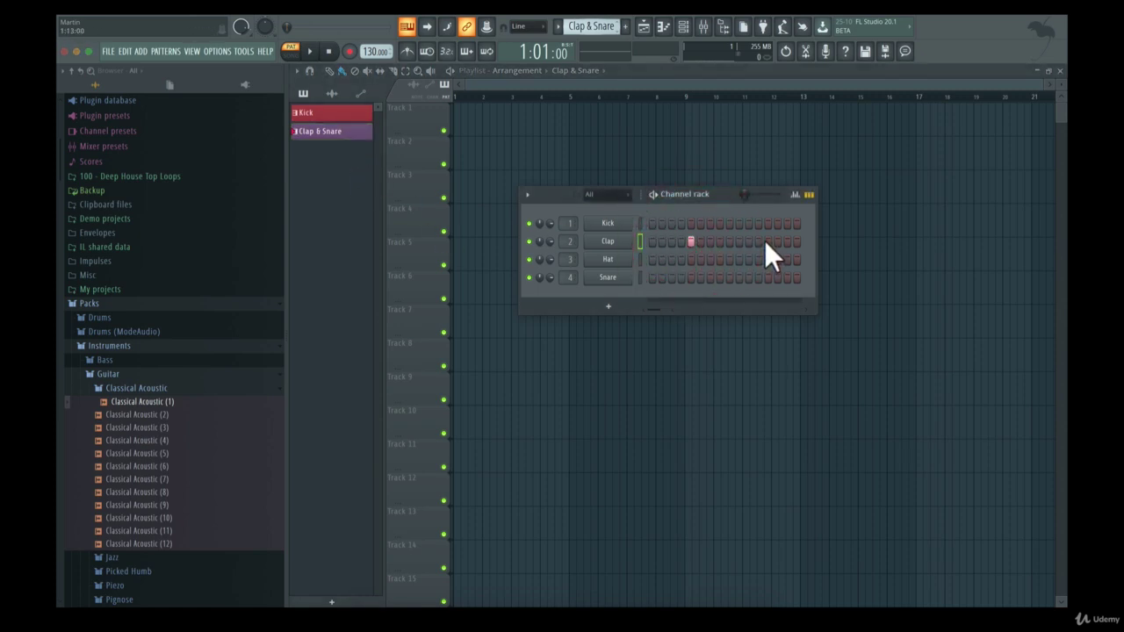
left_click(767, 241)
left_click(690, 277)
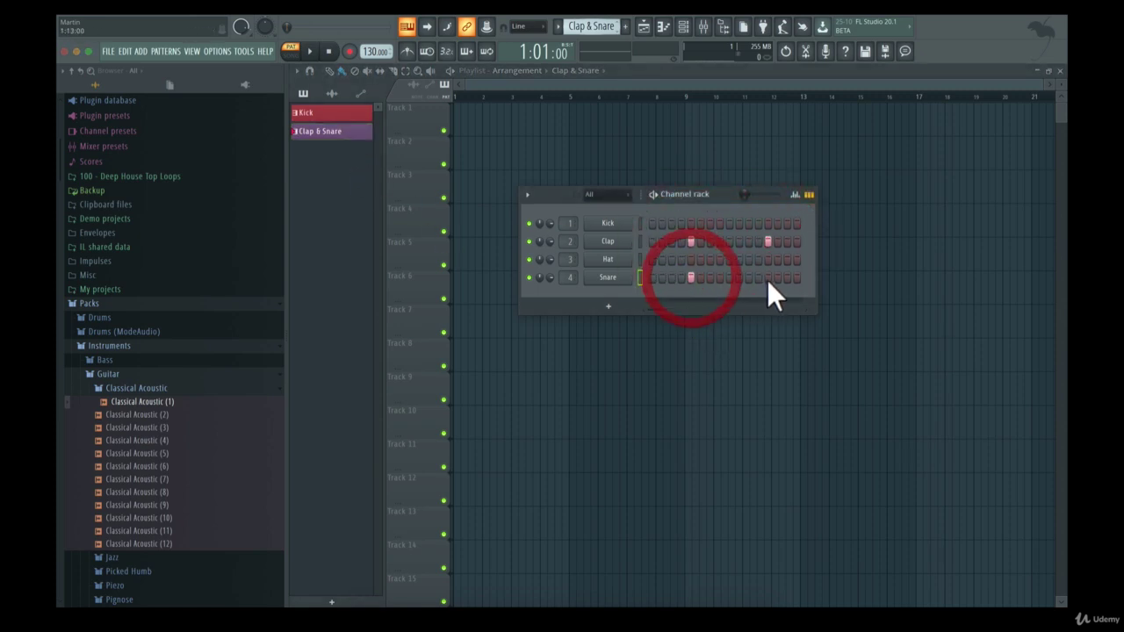
left_click(767, 277)
key("space")
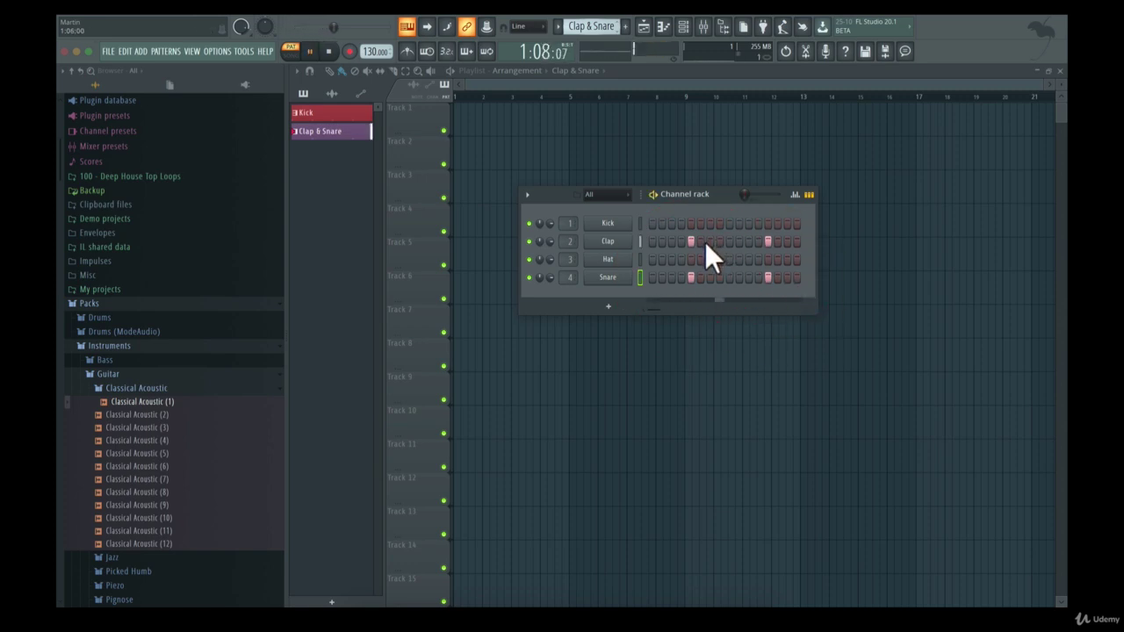
Place the Kick pattern at bar 1 on Track 1 and the Clap & Snare pattern at bar 1 on Track 2.
left_click(322, 114)
left_click(458, 111)
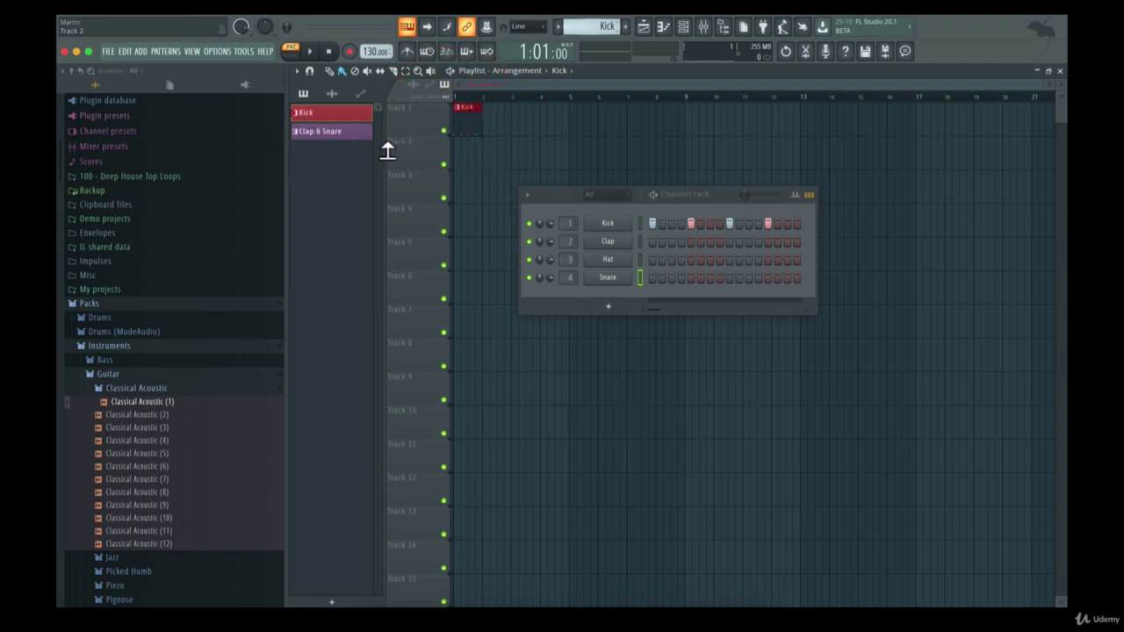
left_click(349, 132)
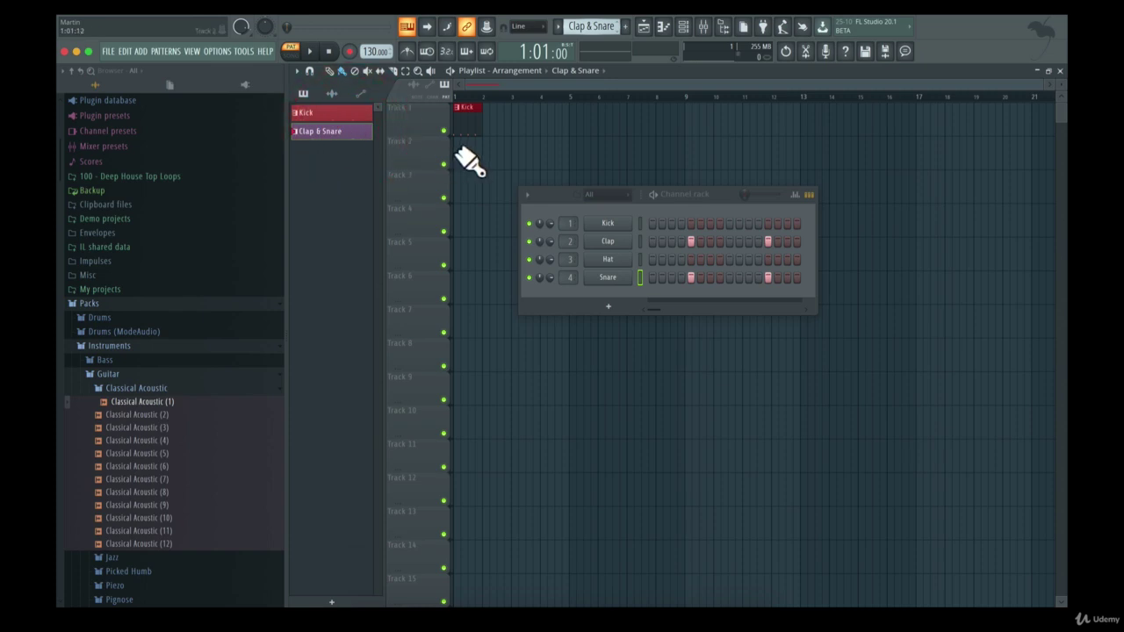
left_click(461, 151)
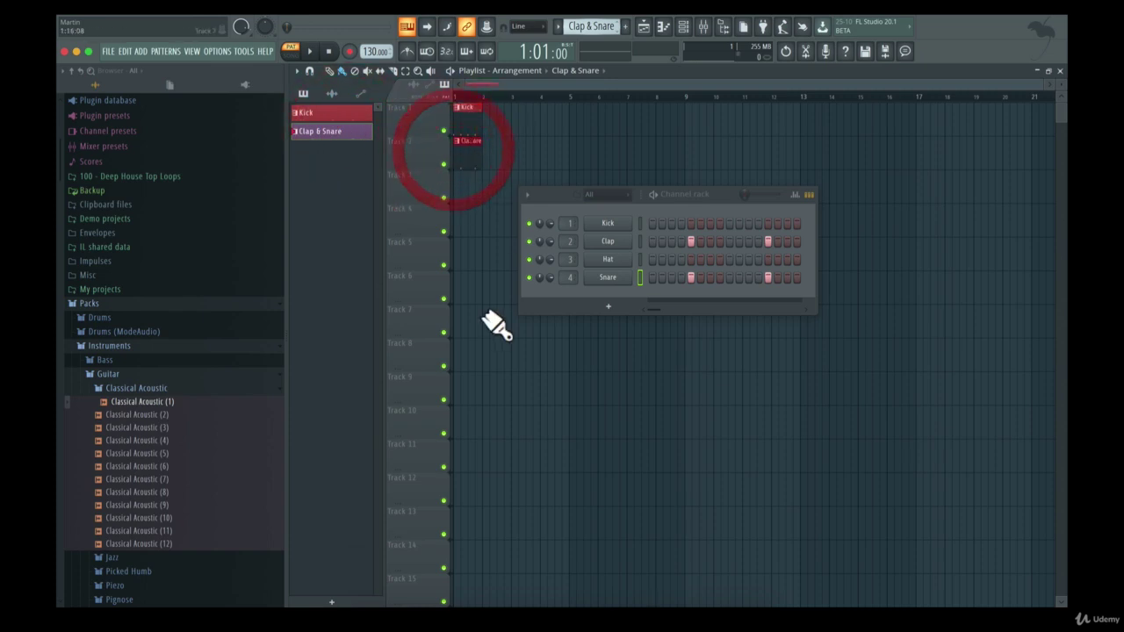
Rename playlist Track 1 as Kick.
left_click(408, 123)
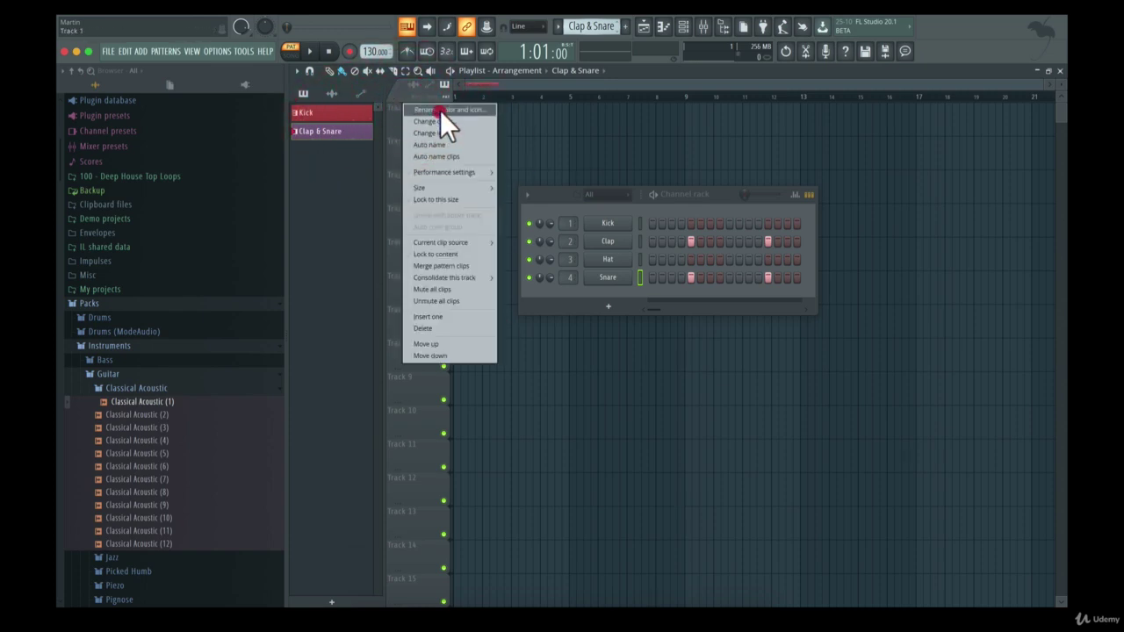
left_click(440, 112)
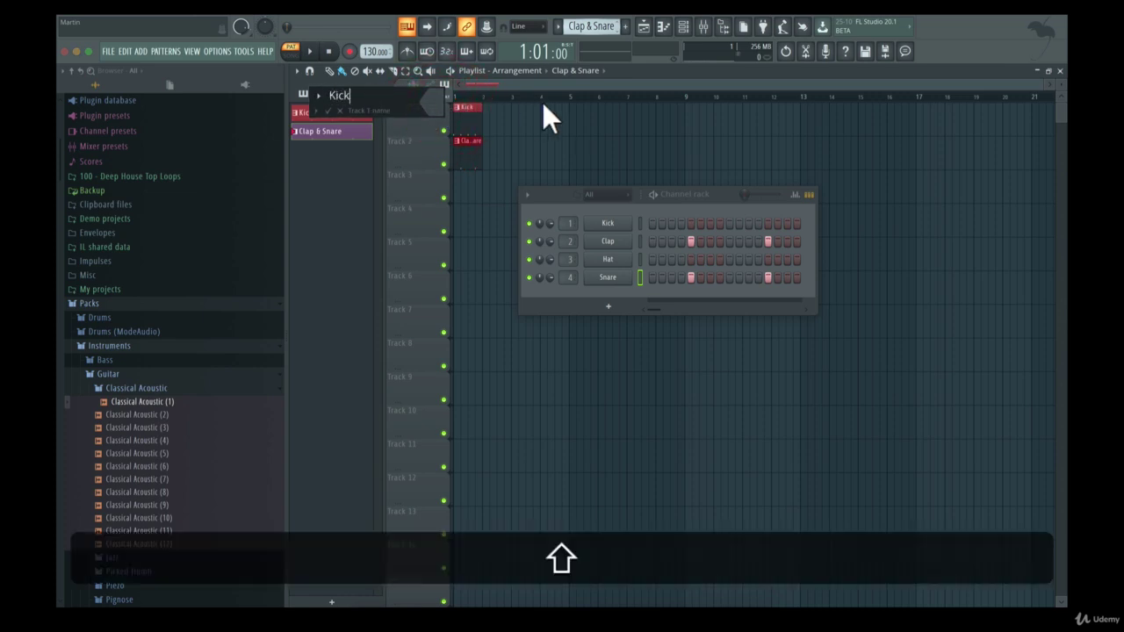
key("shift+Return")
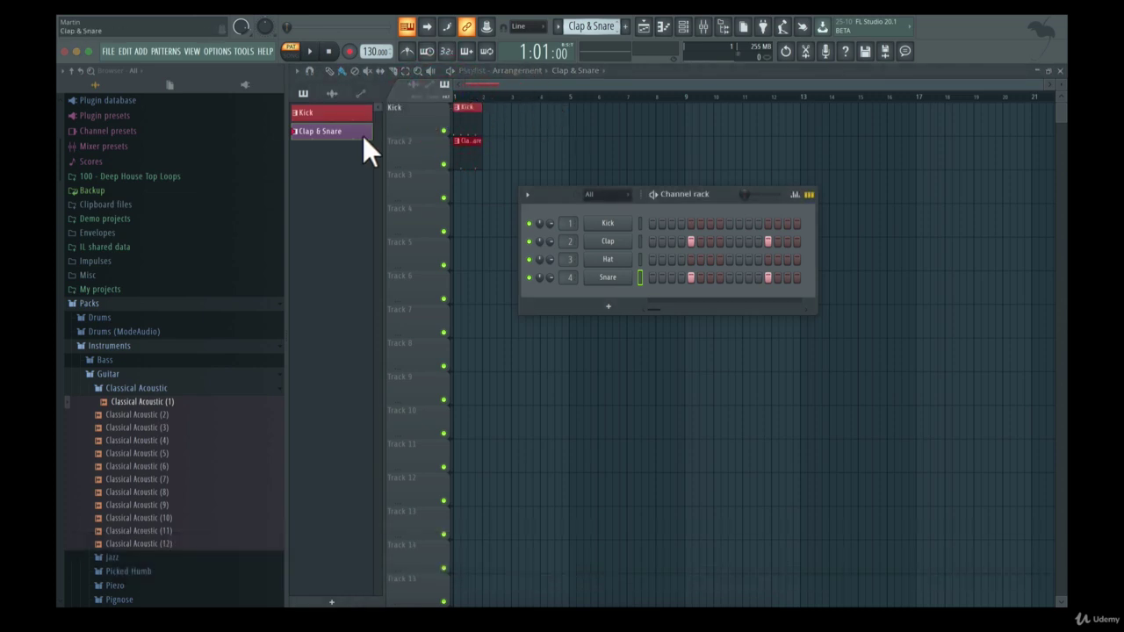
Rename playlist Track 2 as Claps & Snare.
right_click(405, 141)
left_click(425, 144)
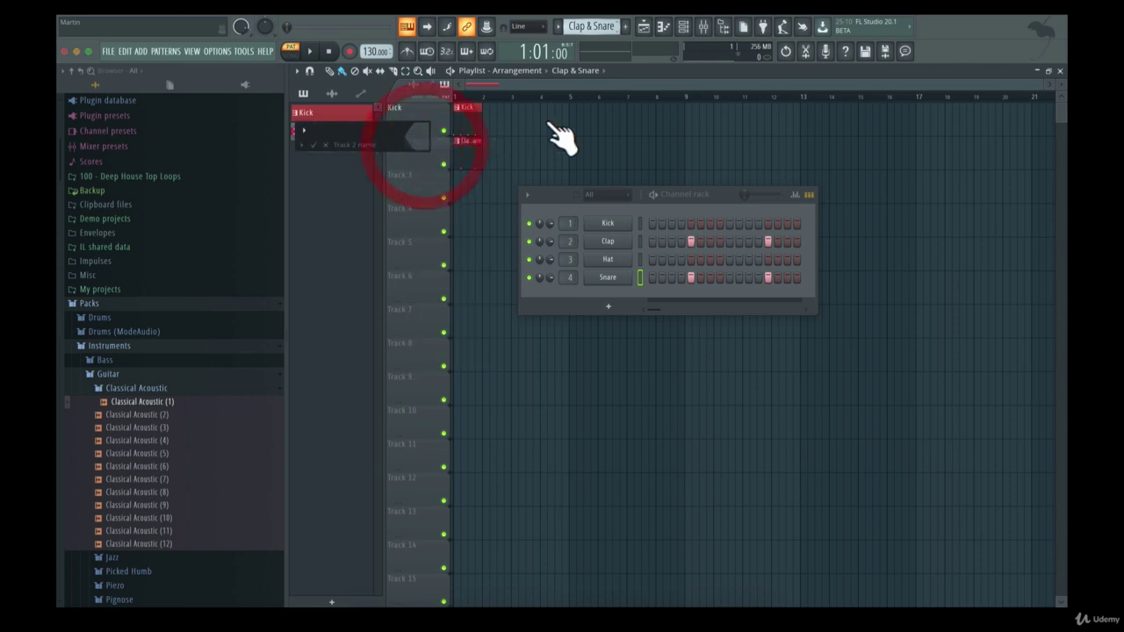
type("Clao")
key("BackSpace")
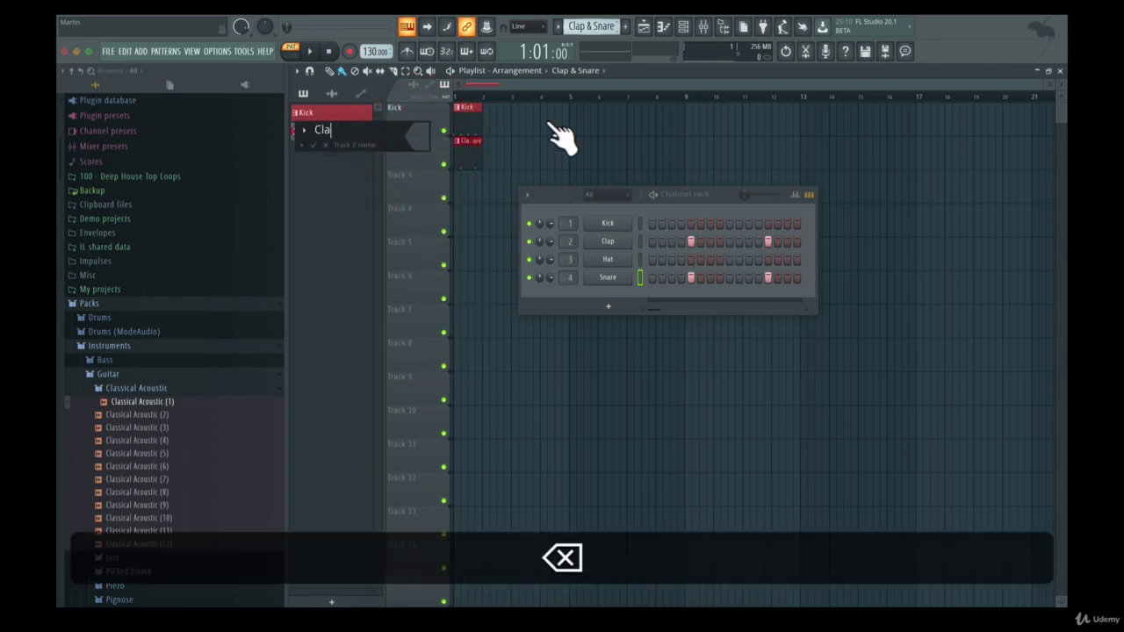
type("ps & Snare")
key("Return")
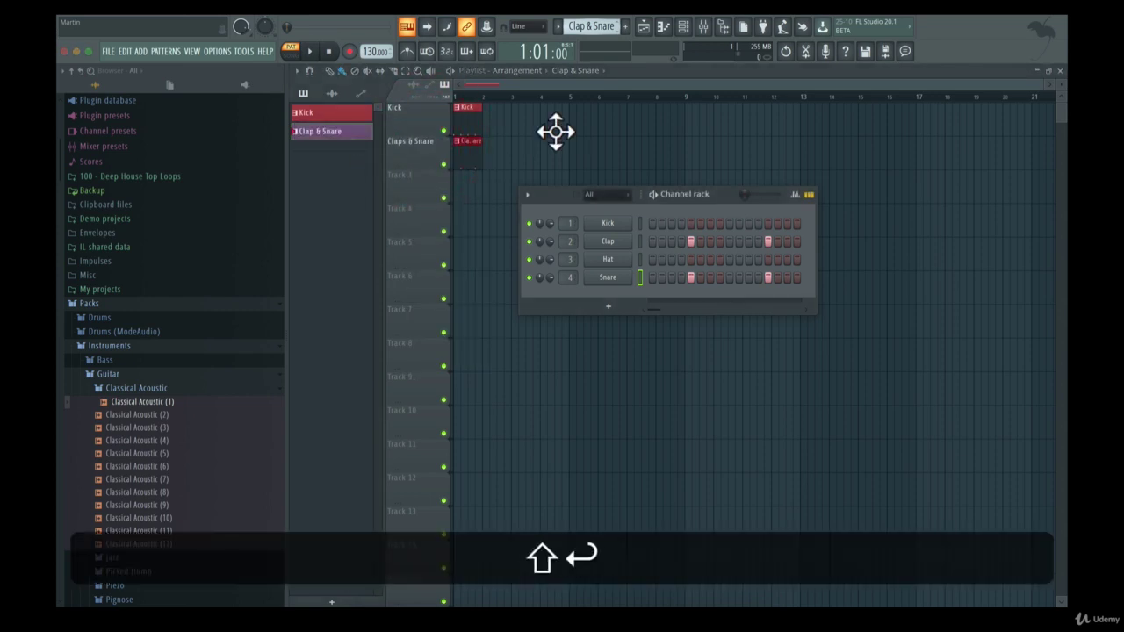
Change the color of the Claps & Snare playlist track to green.
right_click(424, 138)
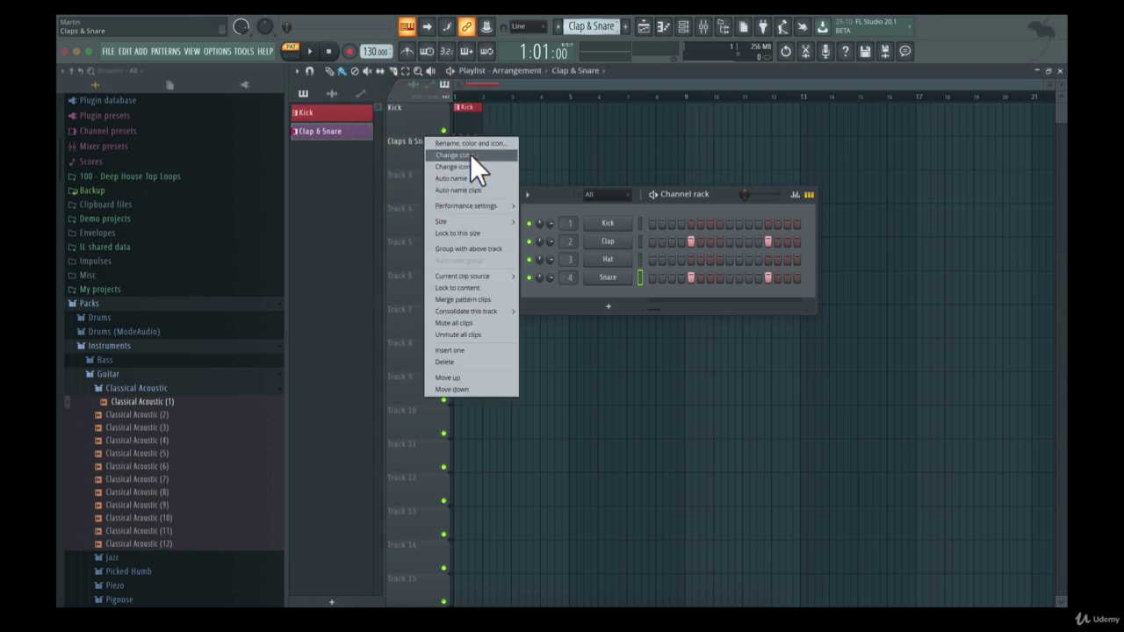
left_click(469, 155)
left_click(500, 163)
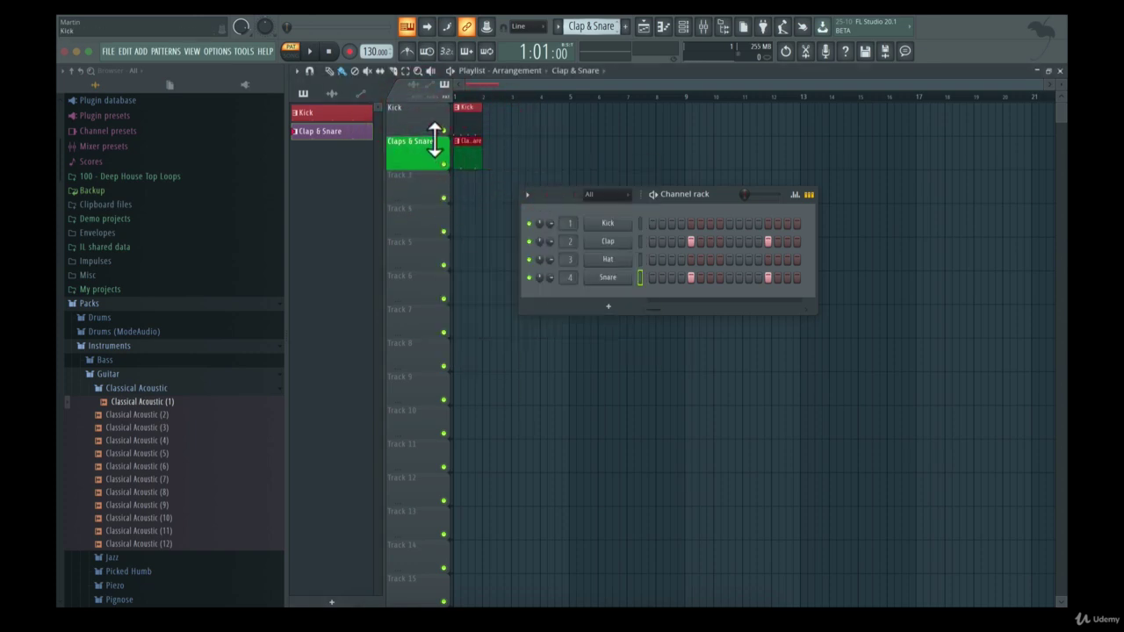
Change the color of the Claps & Snare playlist track to purple, matching its pattern.
right_click(413, 144)
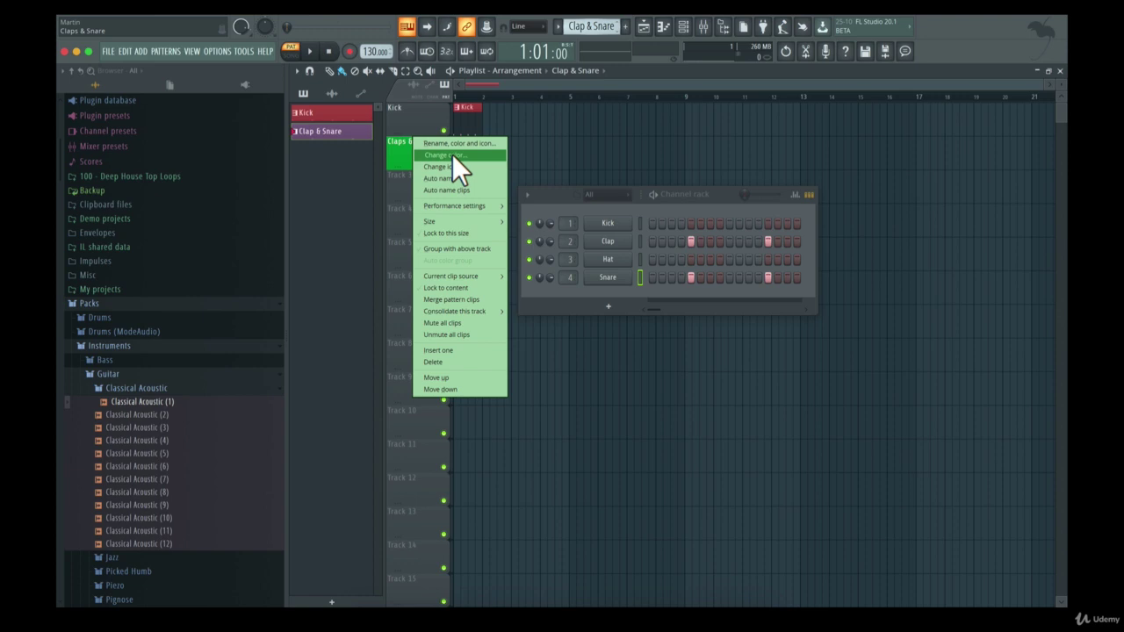
left_click(451, 155)
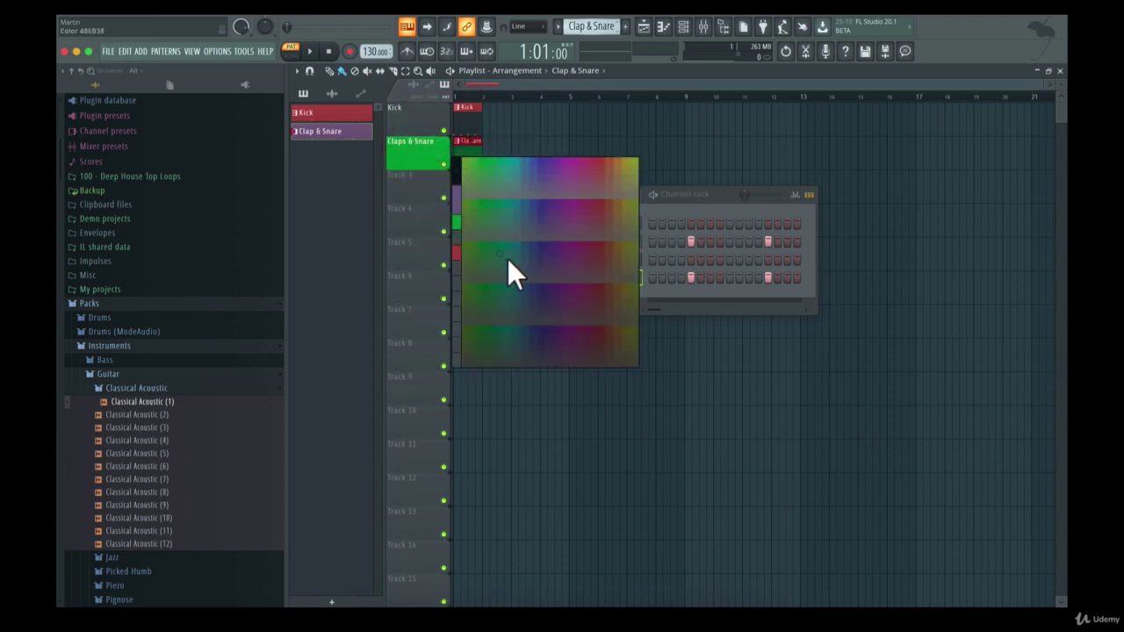
left_click(459, 205)
Change the color of the Kick playlist track to red, matching its pattern.
right_click(415, 124)
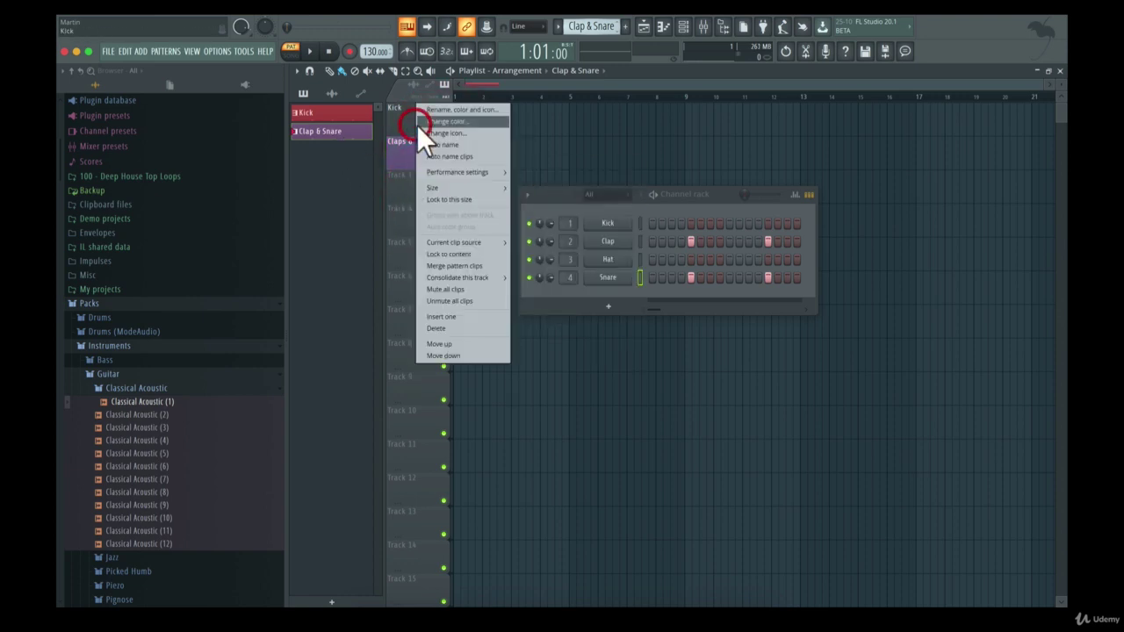
left_click(437, 123)
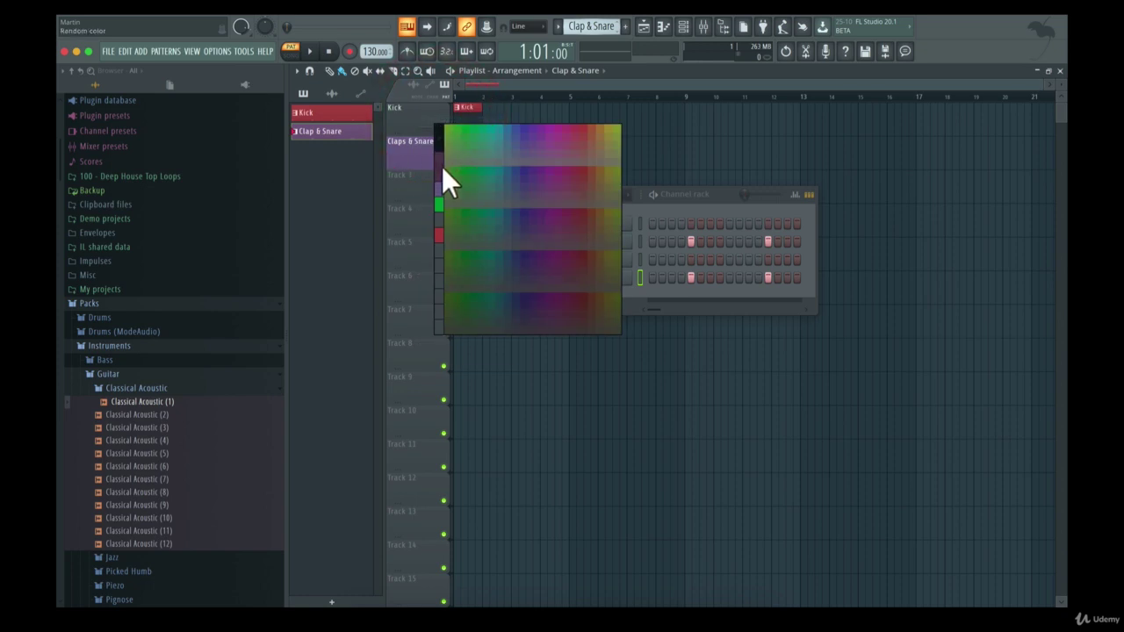
left_click(408, 227)
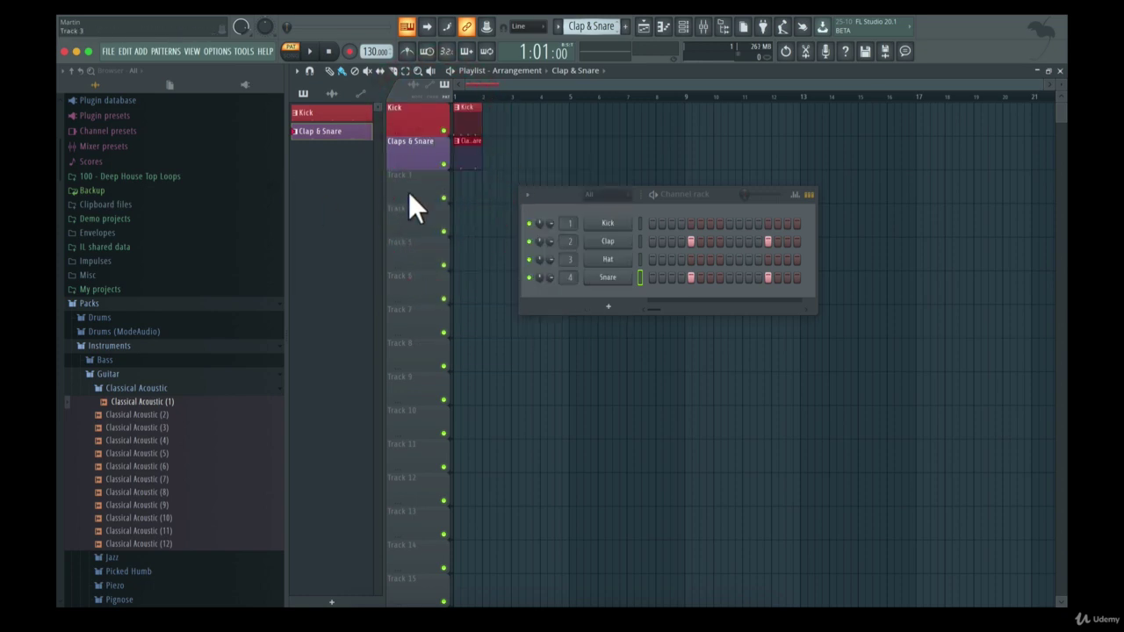
Assign the Kick drum icon to the Kick playlist track.
right_click(410, 123)
left_click(412, 119)
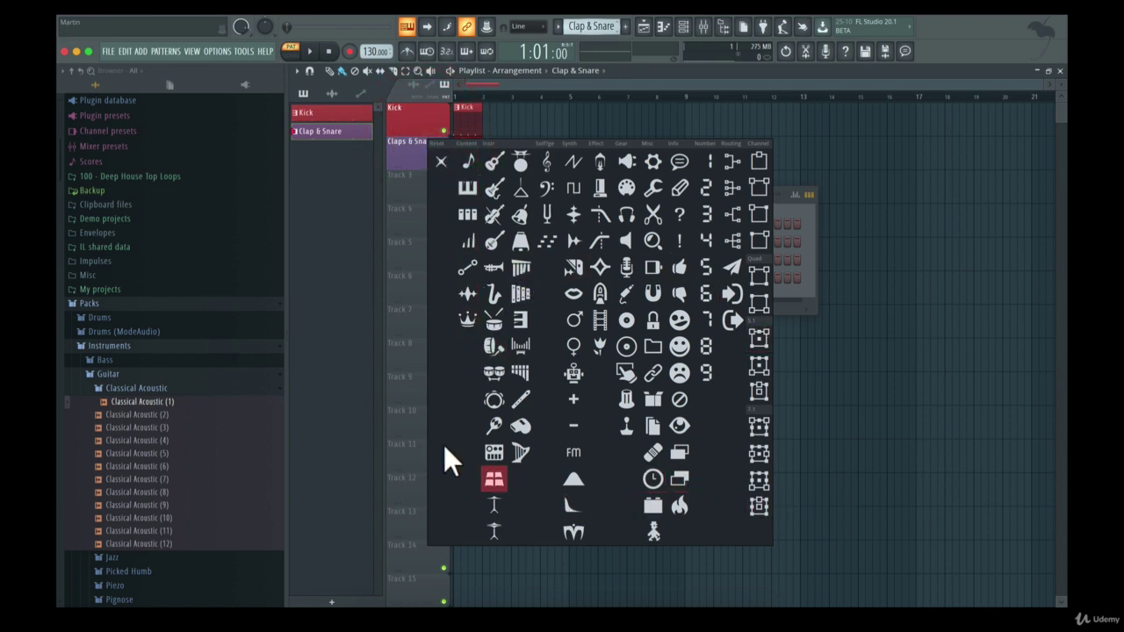
left_click(484, 356)
Assign the Drum pads icon to the Claps & Snare playlist track.
right_click(412, 145)
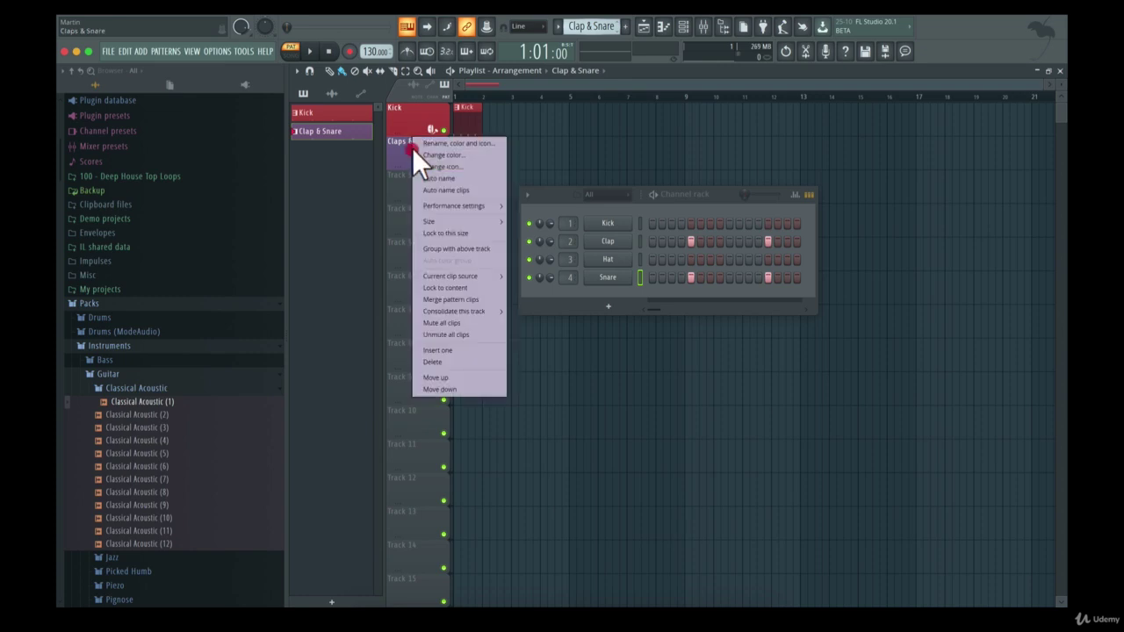
left_click(443, 166)
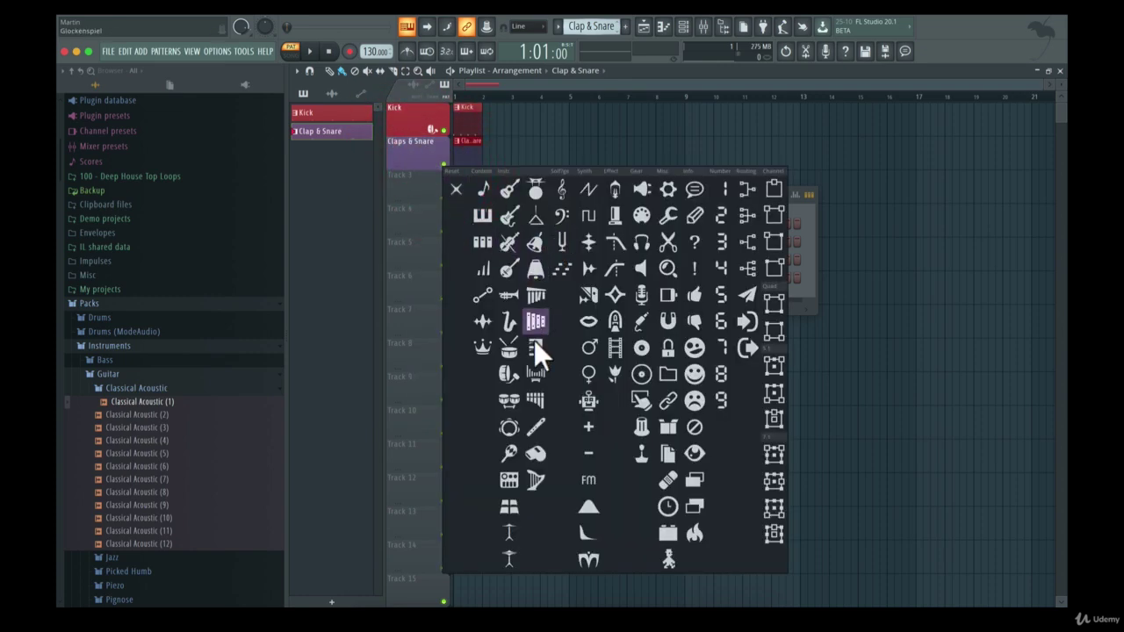
left_click(508, 506)
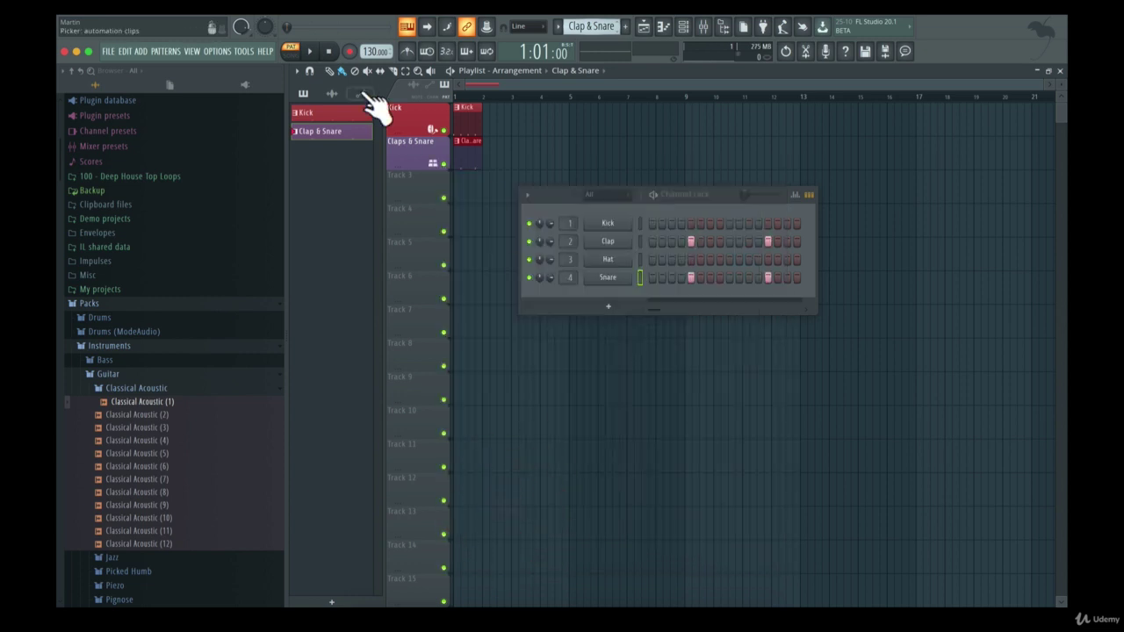
Switch playback to song mode and listen briefly to the Kick and Clap & Snare arrangement.
left_click_drag(562, 194, 560, 198)
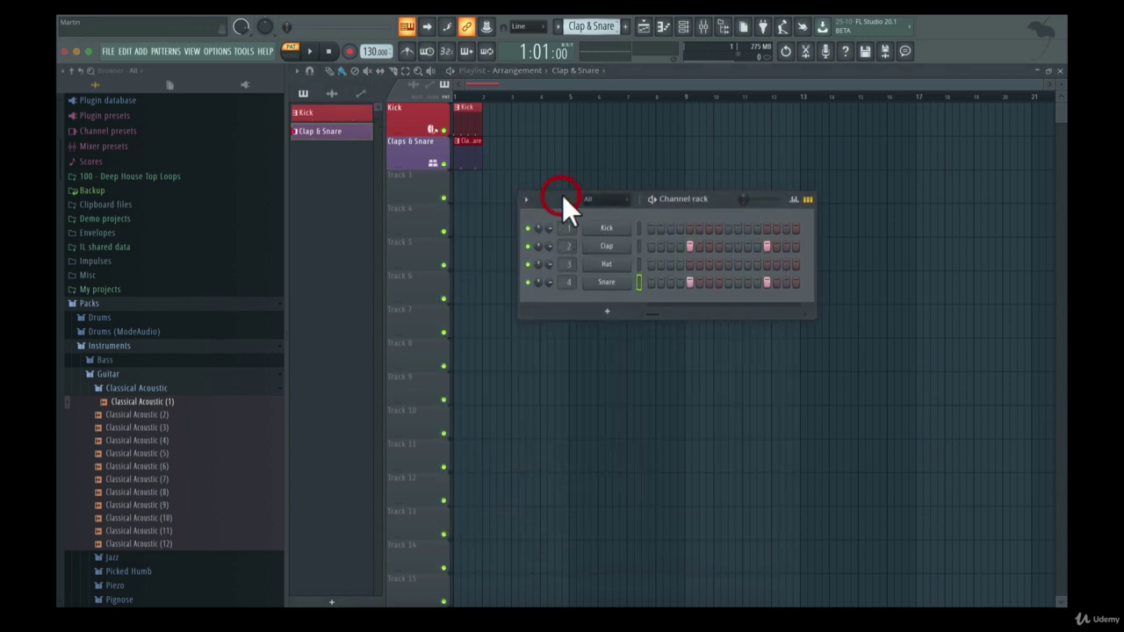
left_click(291, 51)
key("space")
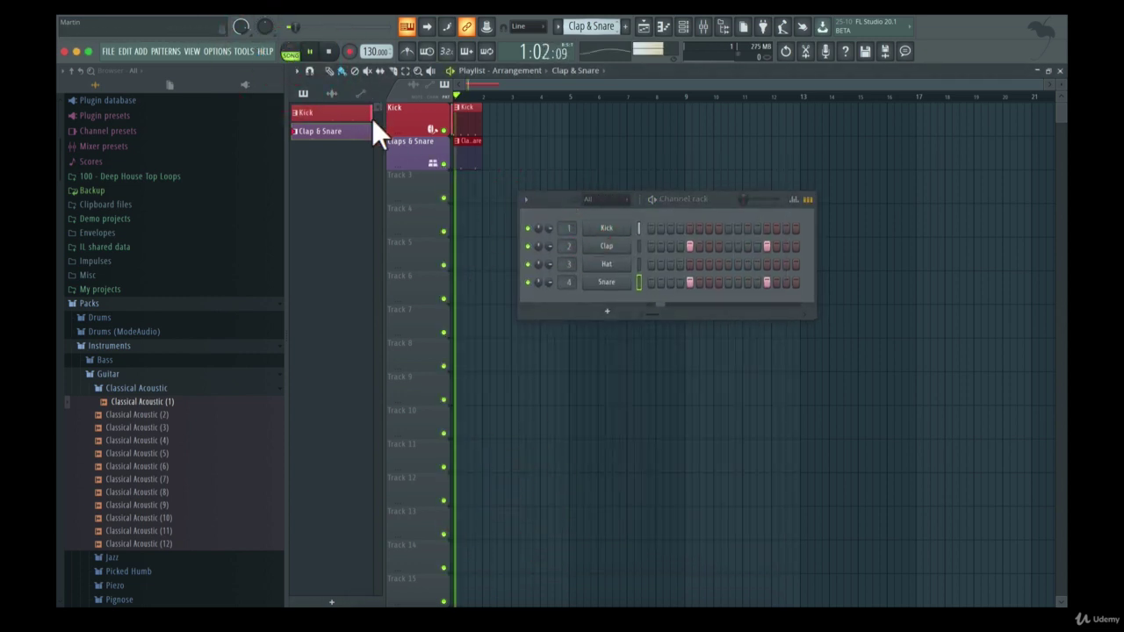
key("space")
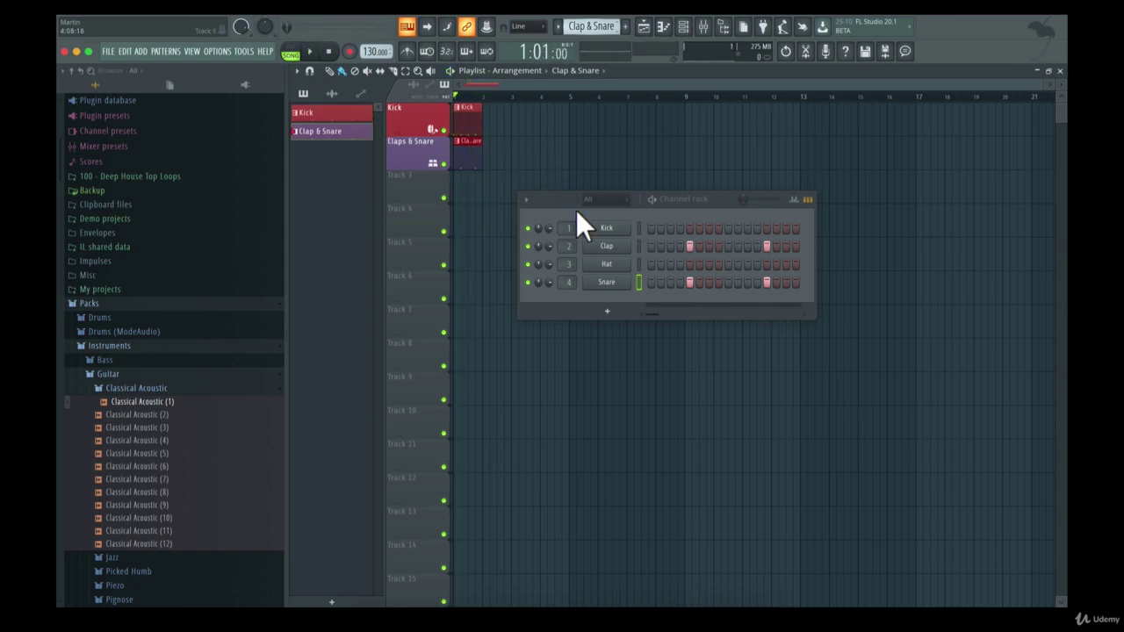
Create a new pattern named Hats with a yellow-green color.
left_click(679, 211)
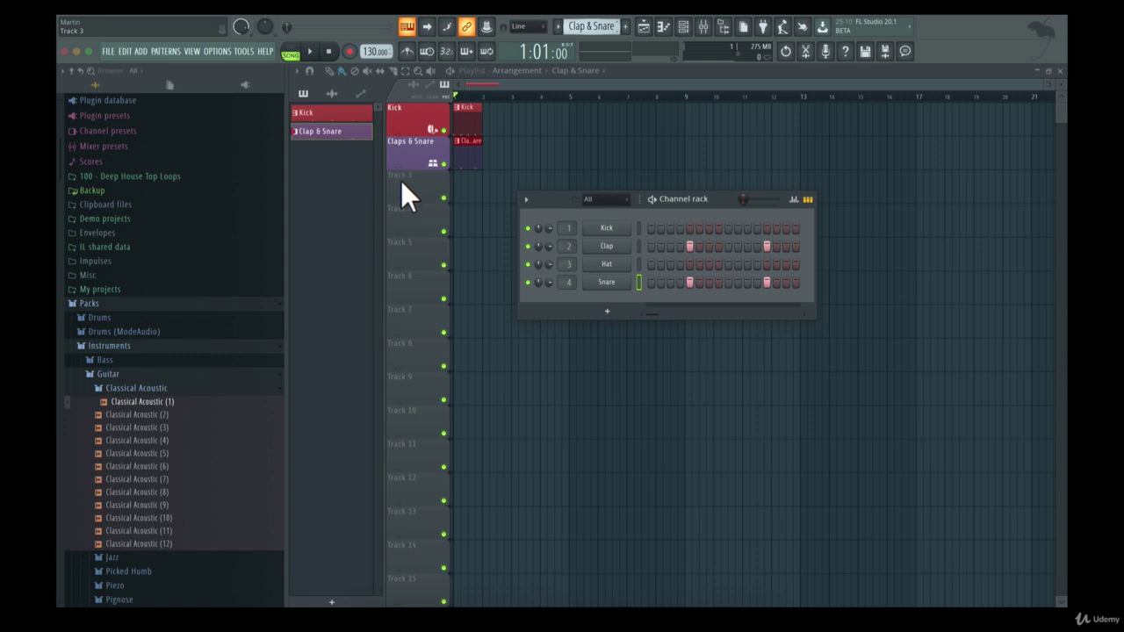
left_click(625, 26)
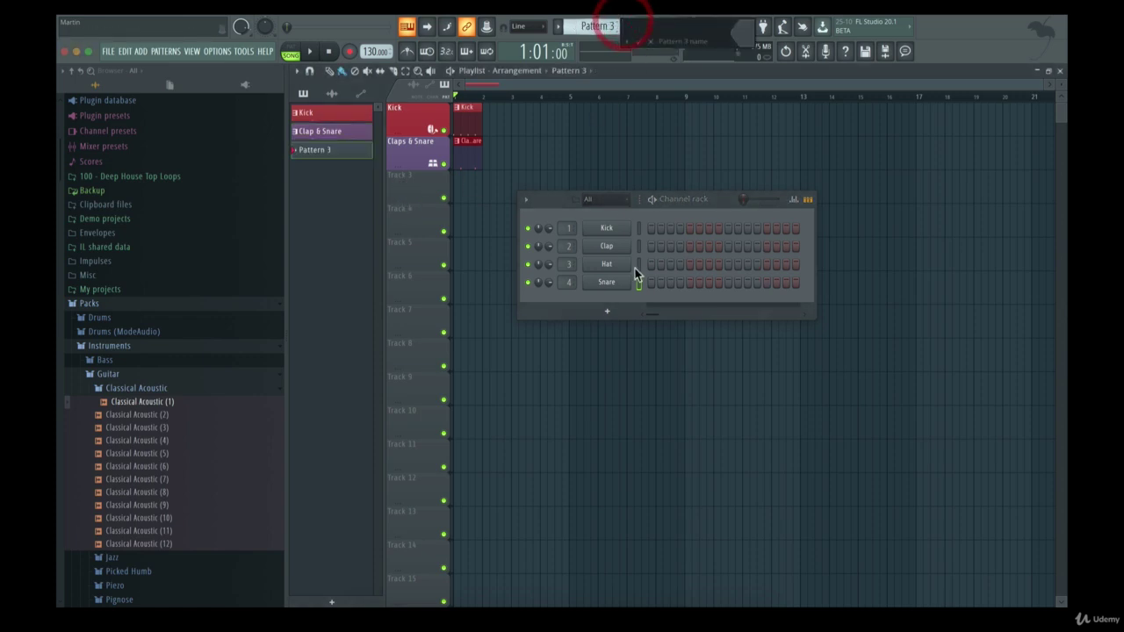
key("shift")
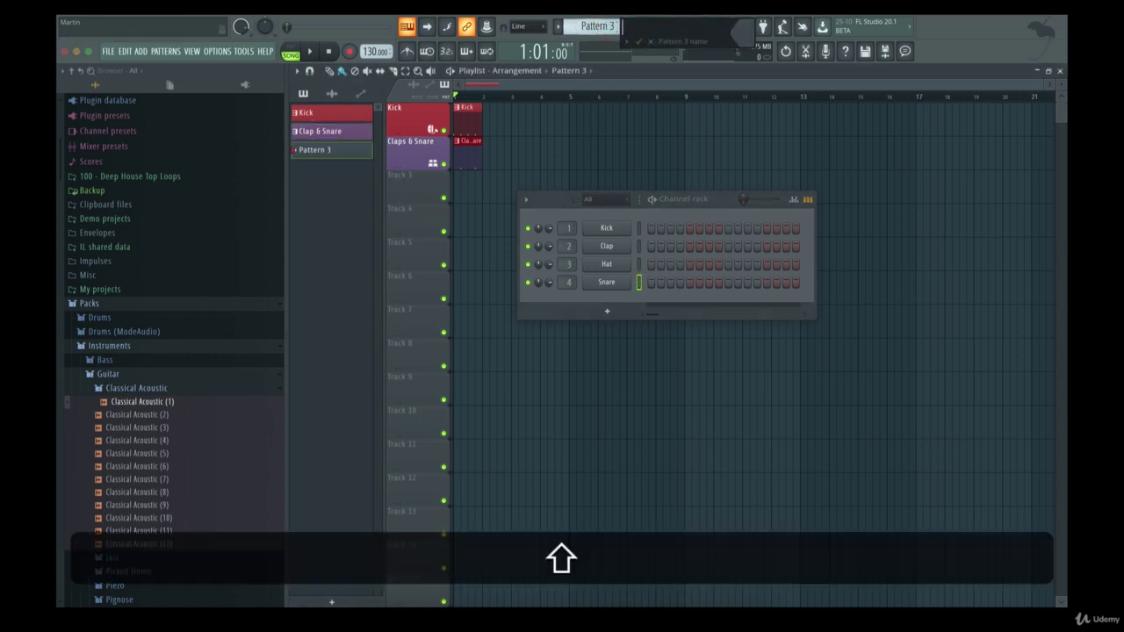
left_click(738, 36)
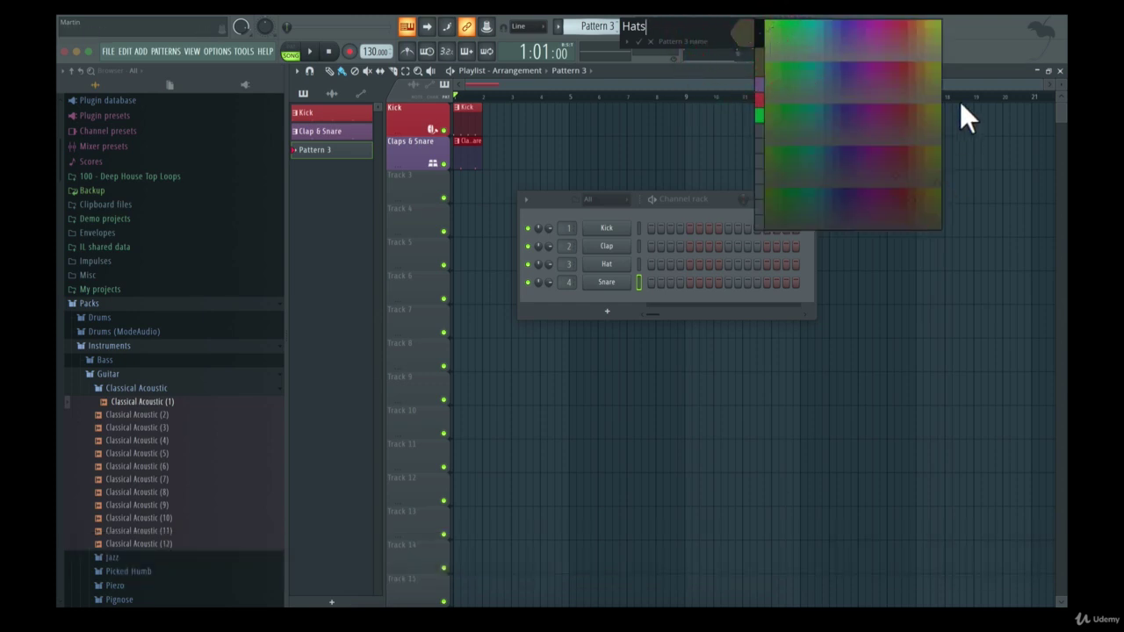
left_click(937, 108)
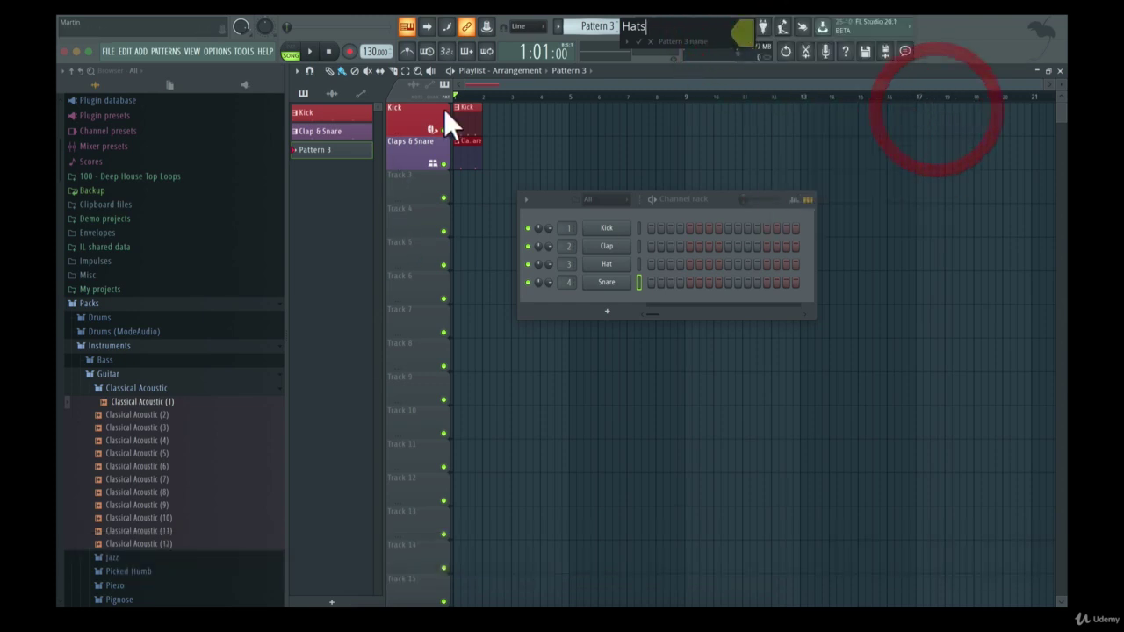
left_click(640, 41)
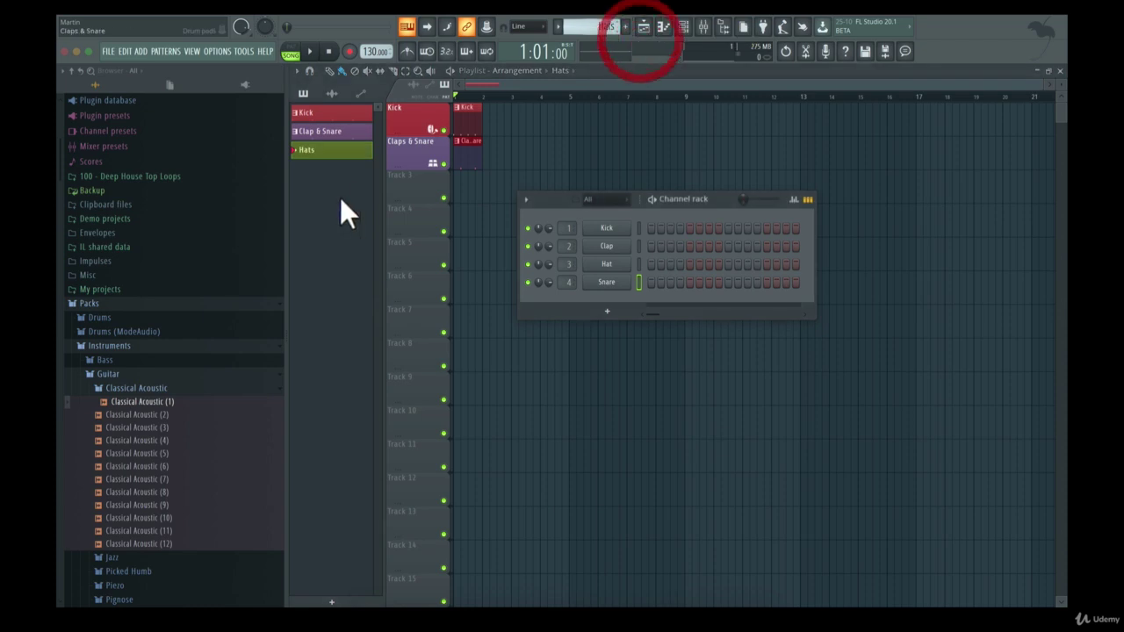
Fill every second step of the Hat channel in the Hats pattern, starting at step 1, and play the pattern.
right_click(634, 258)
left_click(762, 326)
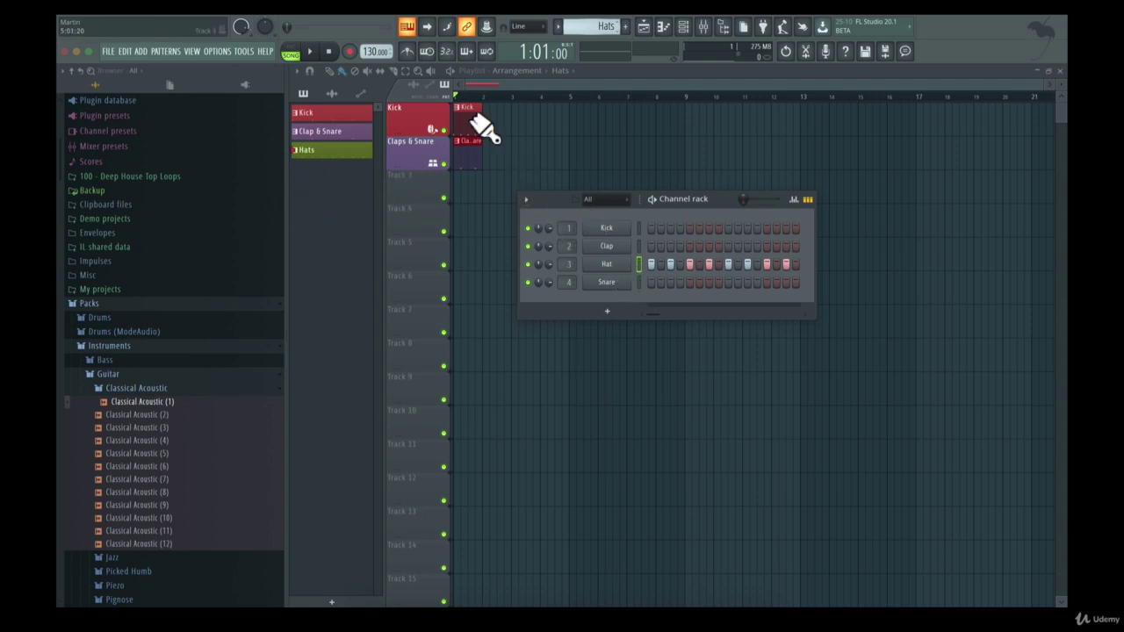
left_click(309, 52)
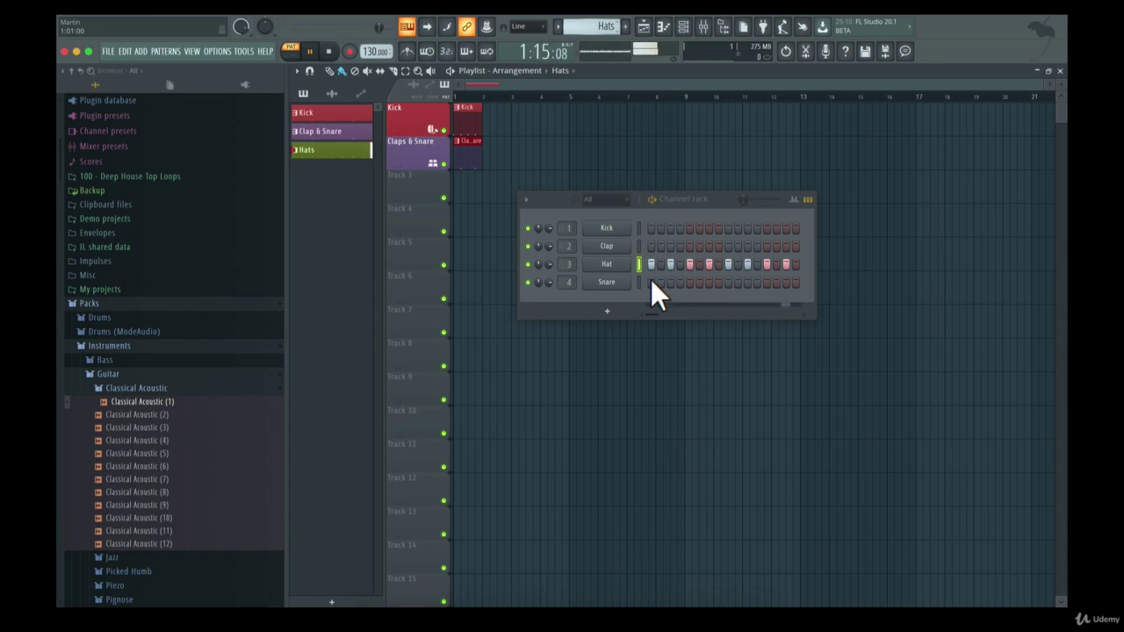
key("space")
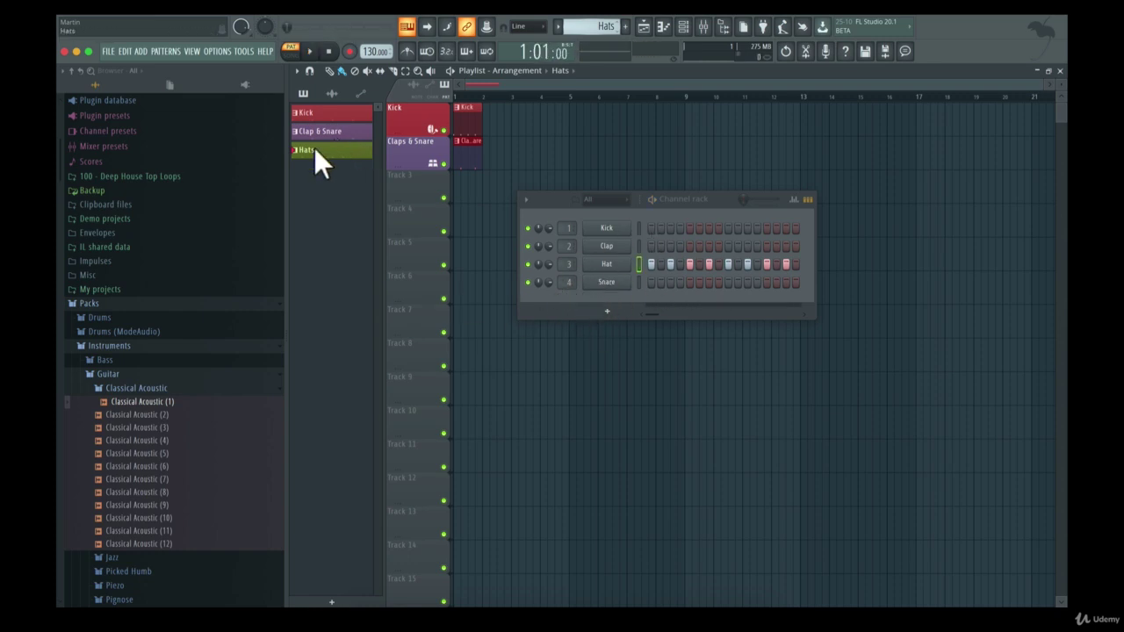
Rename playlist Track 3 as Hats and color it yellow-green.
right_click(399, 175)
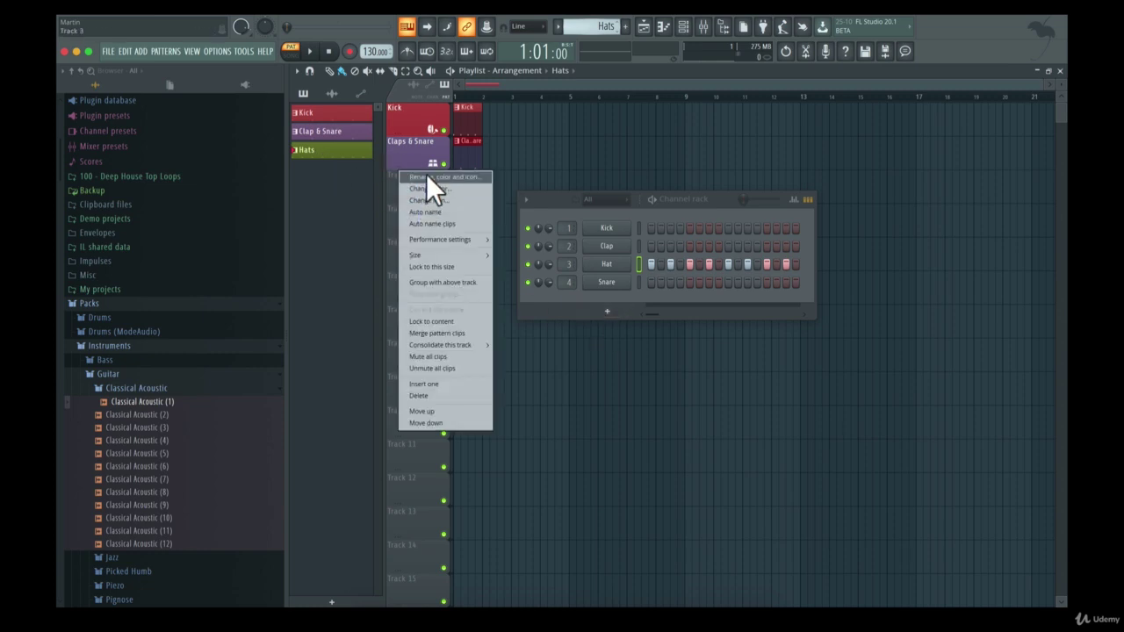
left_click(426, 177)
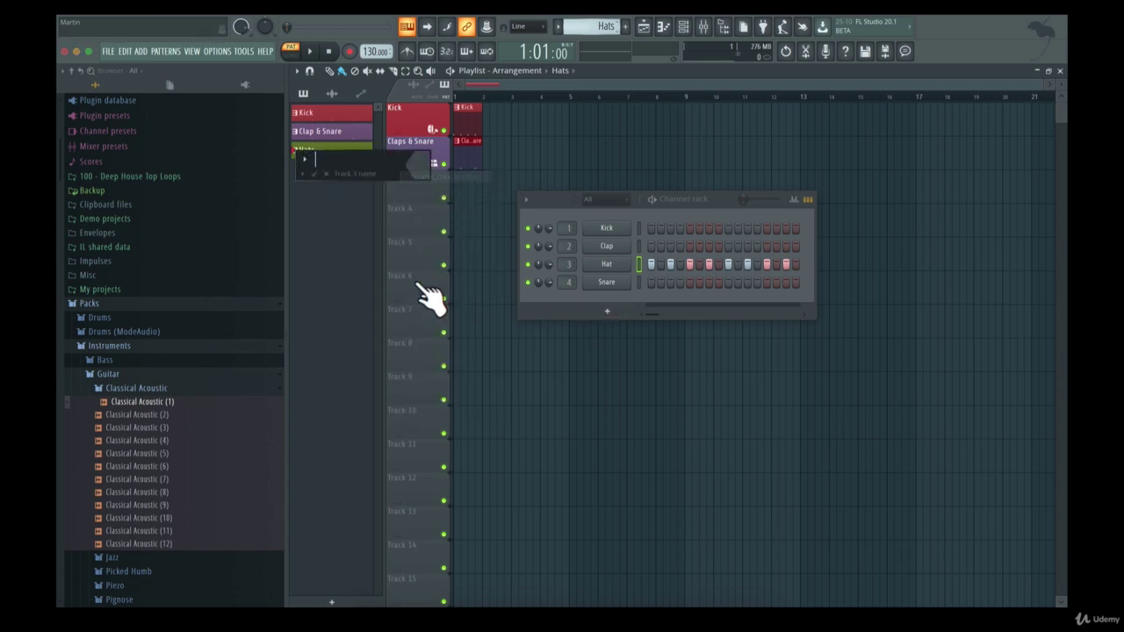
key("shift")
type("Hats")
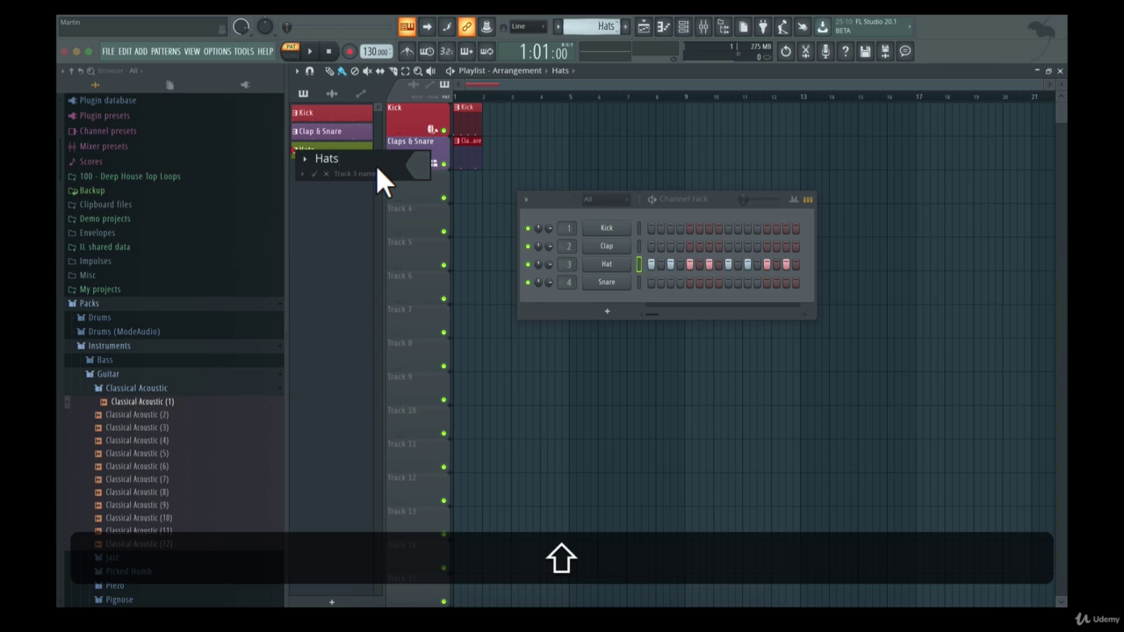
left_click(413, 171)
left_click(614, 158)
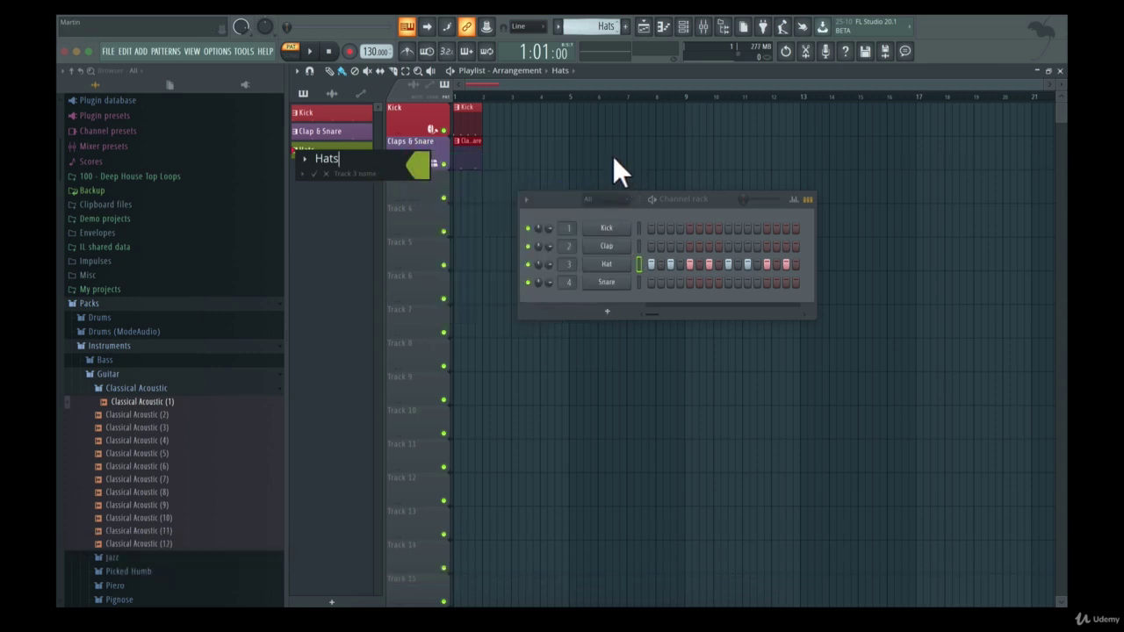
left_click(316, 174)
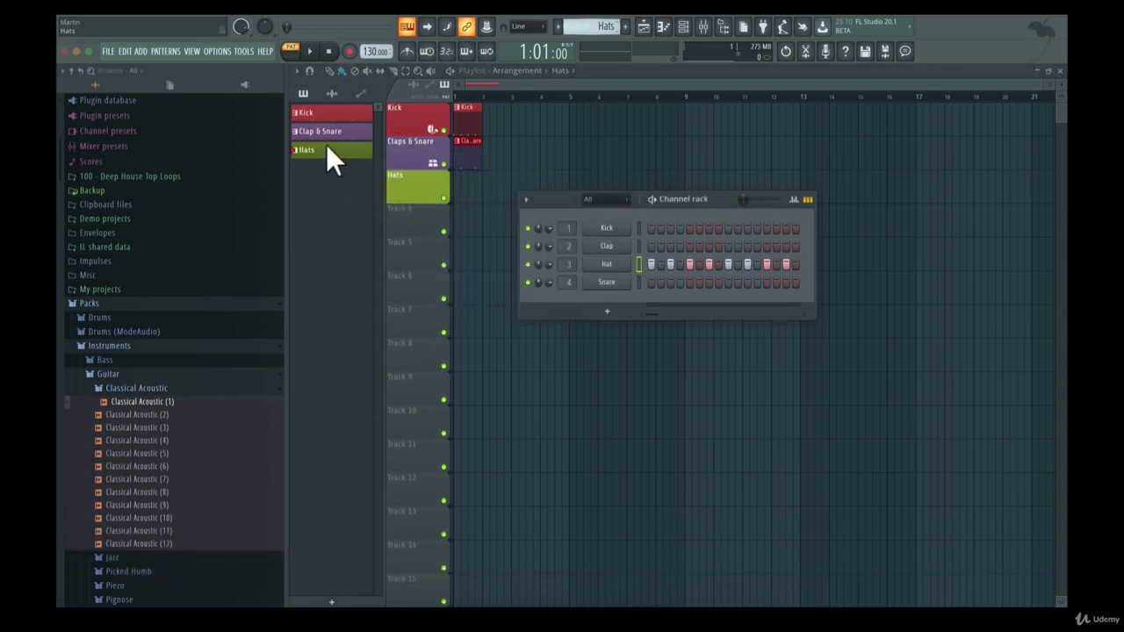
Place the Hats pattern at bar 1 on the Hats track and play the arrangement in song mode.
left_click(458, 188)
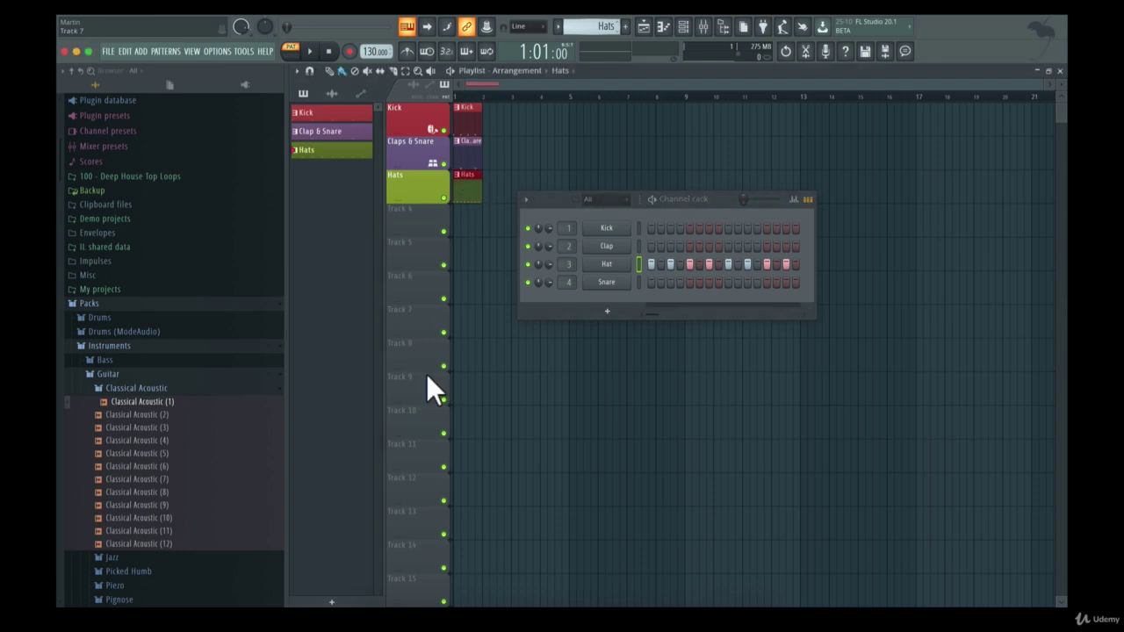
left_click(288, 53)
left_click(309, 51)
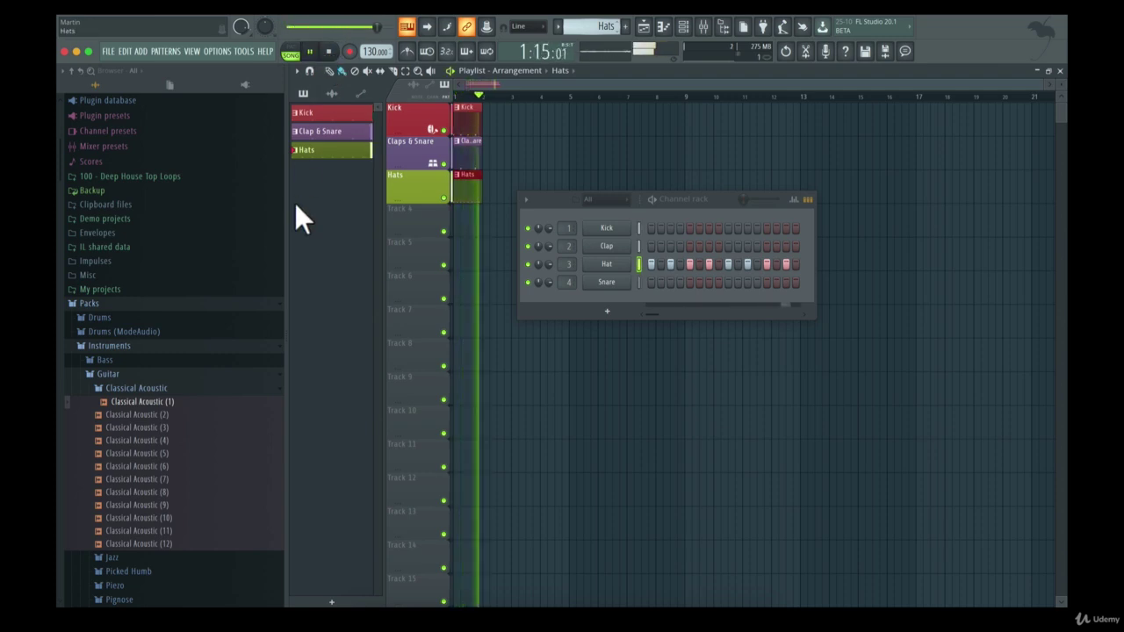
left_click(311, 51)
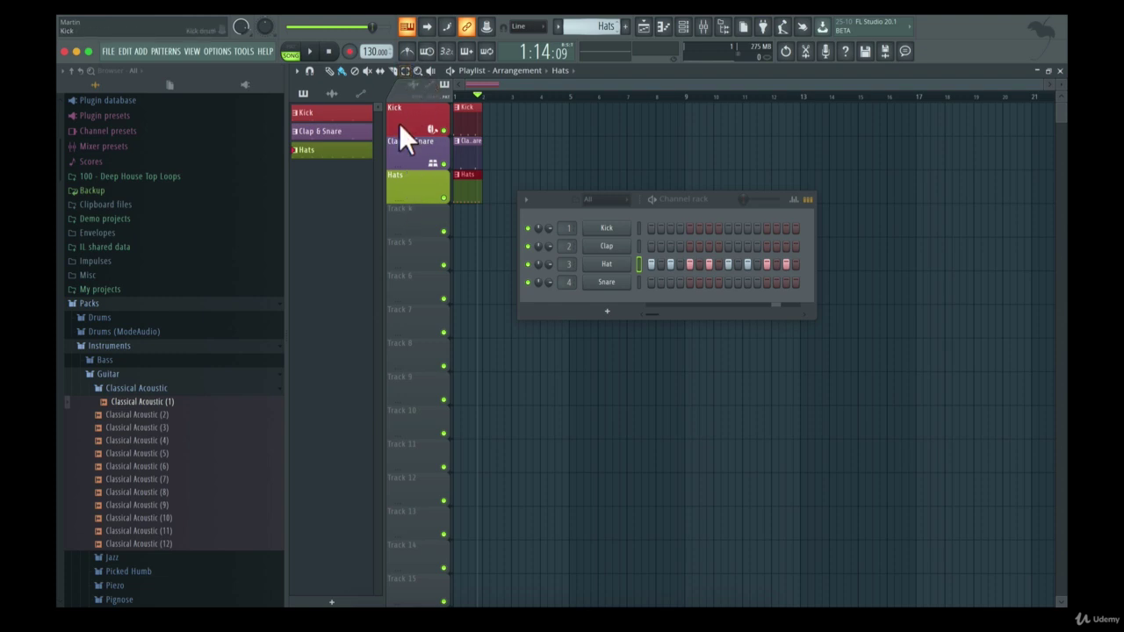
right_click(411, 147)
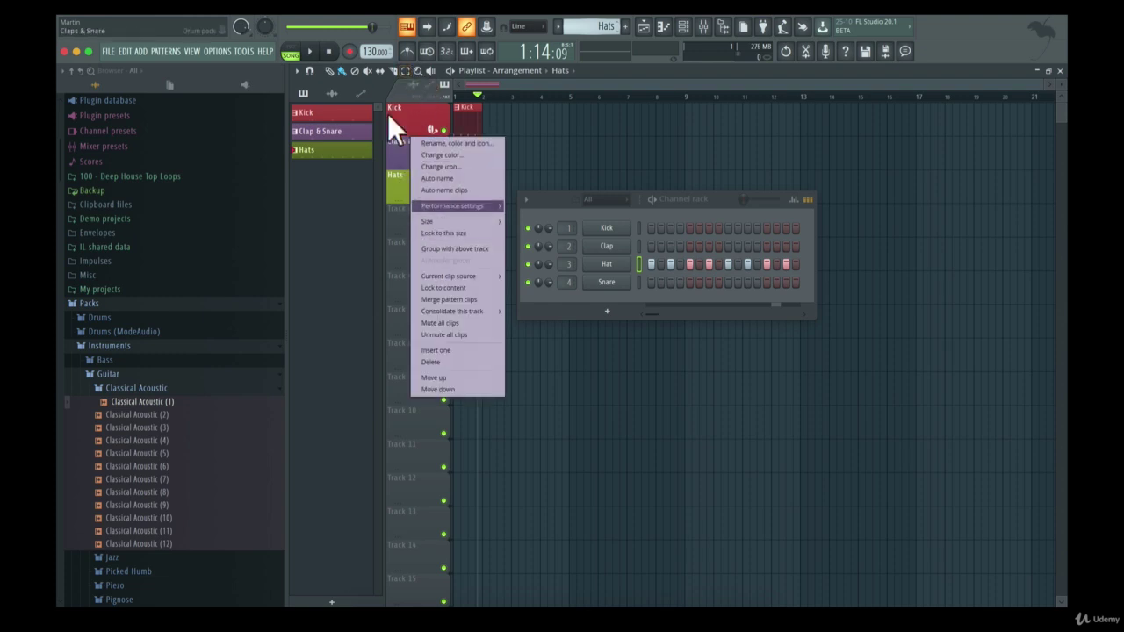
left_click(400, 153)
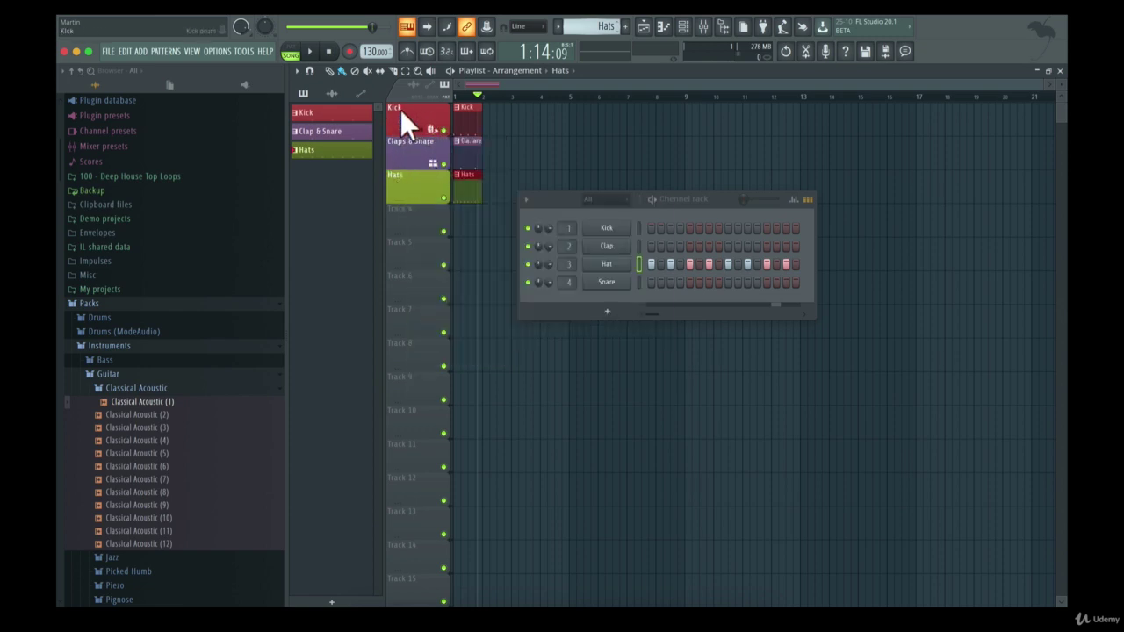
right_click(410, 112)
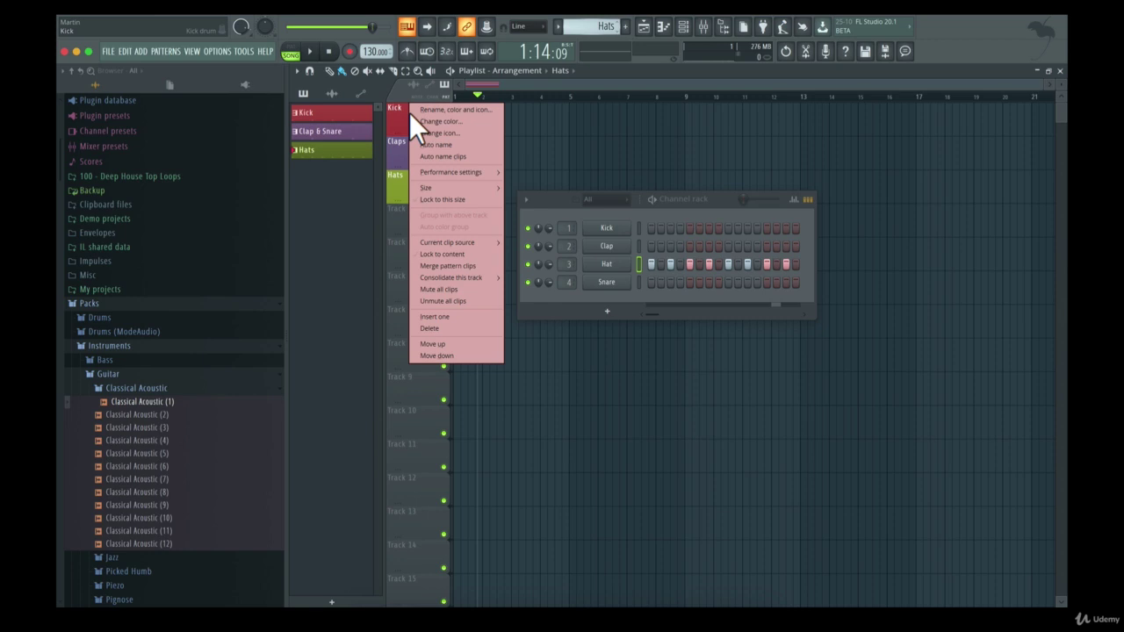
Group the Claps & Snare and Hats tracks under the Kick track and play the arrangement.
right_click(405, 156)
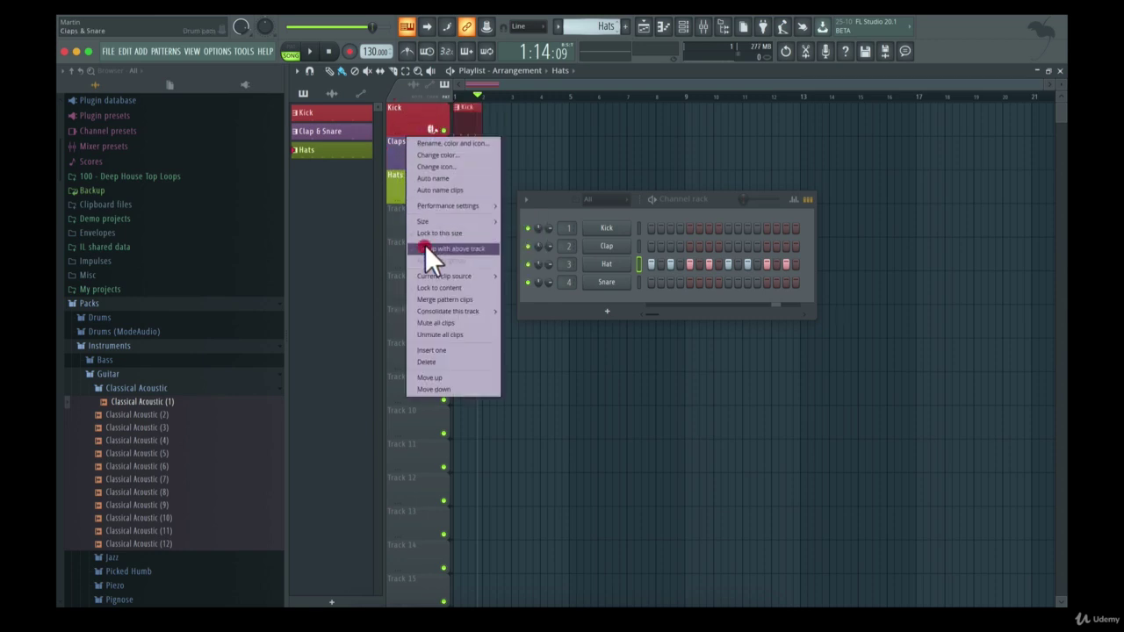
left_click(425, 248)
right_click(409, 181)
left_click(454, 282)
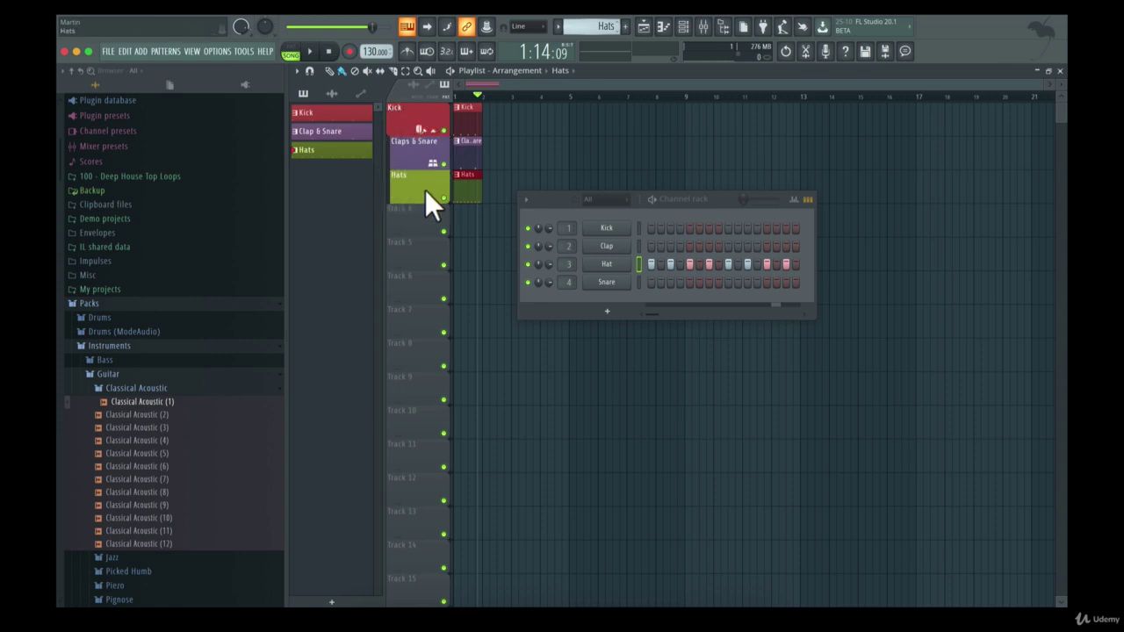
key("space")
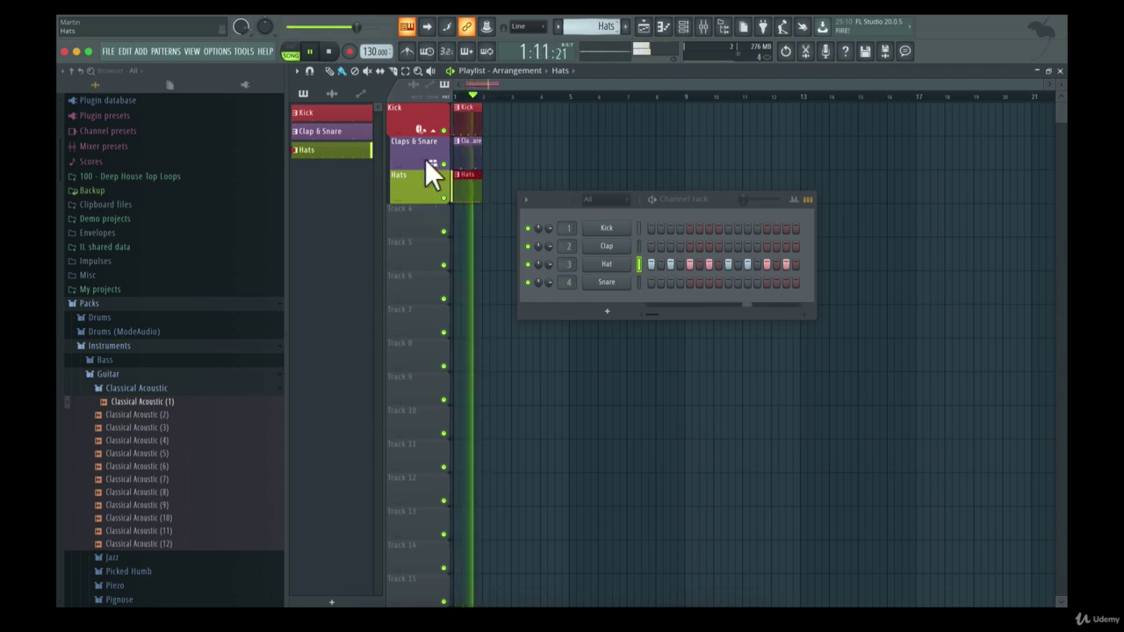
Stop playback and toggle the Kick track group between collapsed and expanded.
key("space")
left_click(434, 131)
left_click(434, 131)
left_click(434, 131)
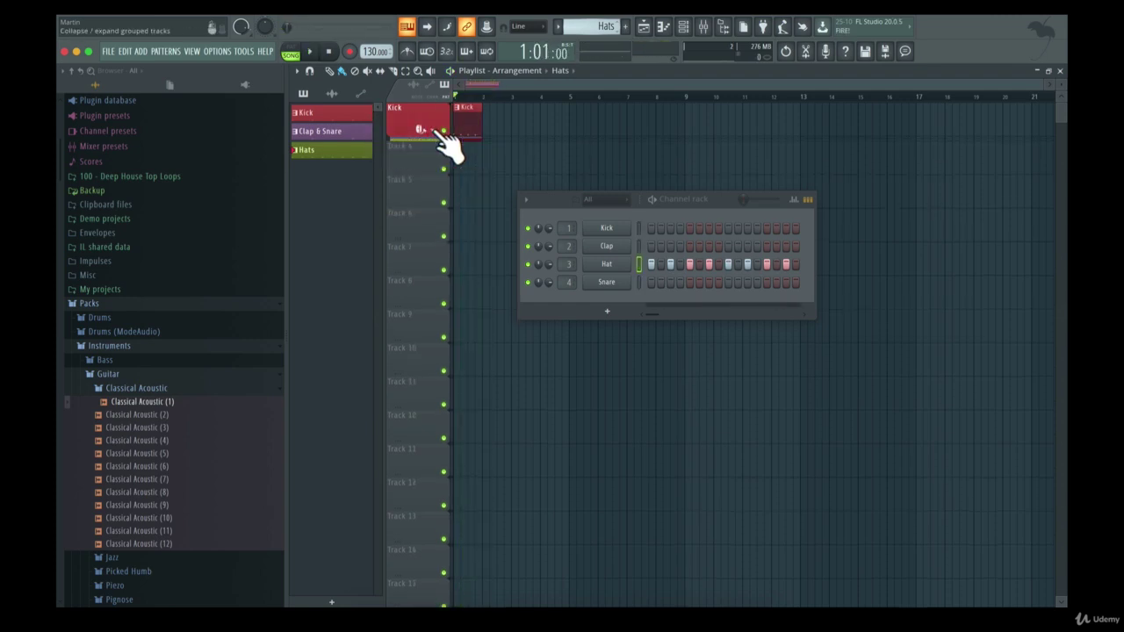
left_click(434, 131)
left_click(434, 131)
left_click(434, 131)
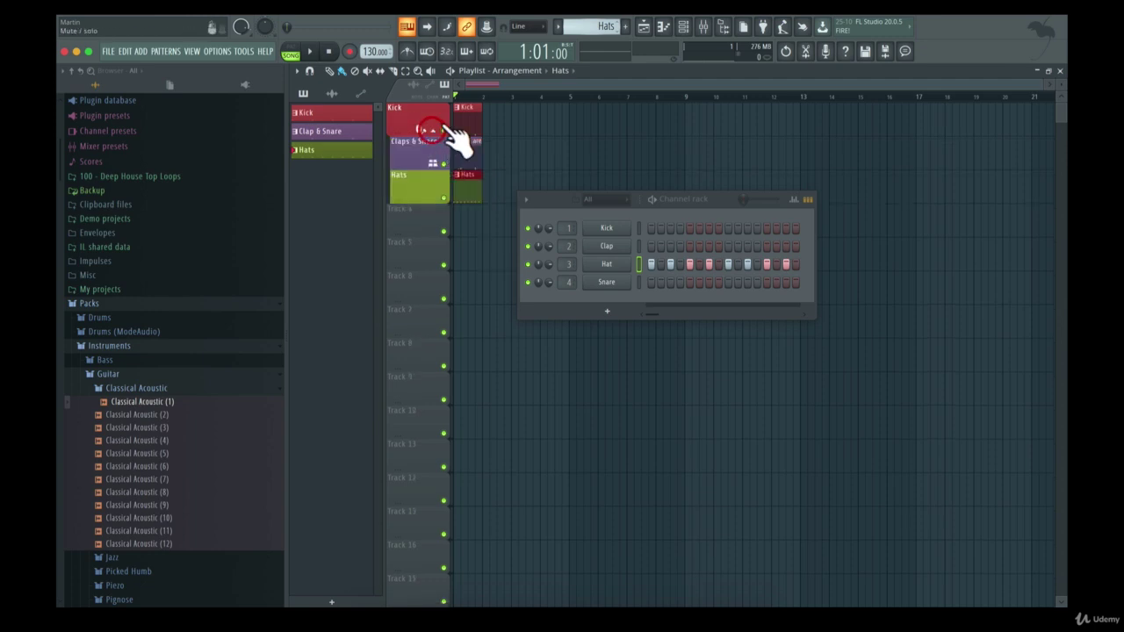
Try moving the Kick clip, toggle the group's collapsed view and undo the last clip change.
mouse_move(466, 111)
left_mouse_down()
mouse_move(512, 120)
mouse_move(484, 135)
mouse_move(467, 120)
left_mouse_up()
left_click(434, 131)
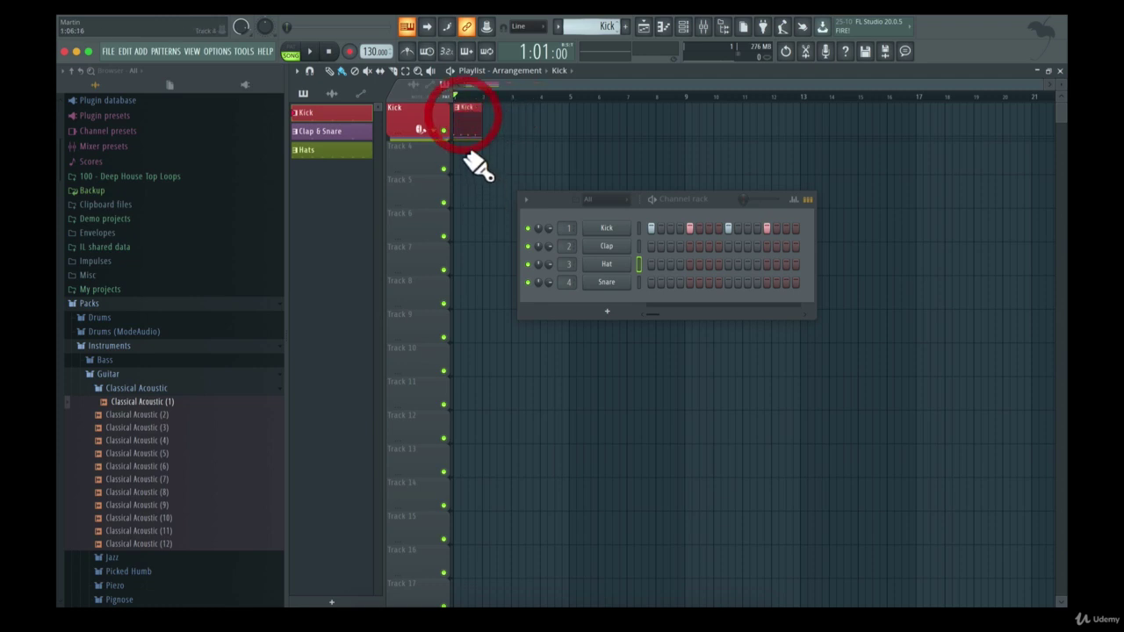
left_click(434, 131)
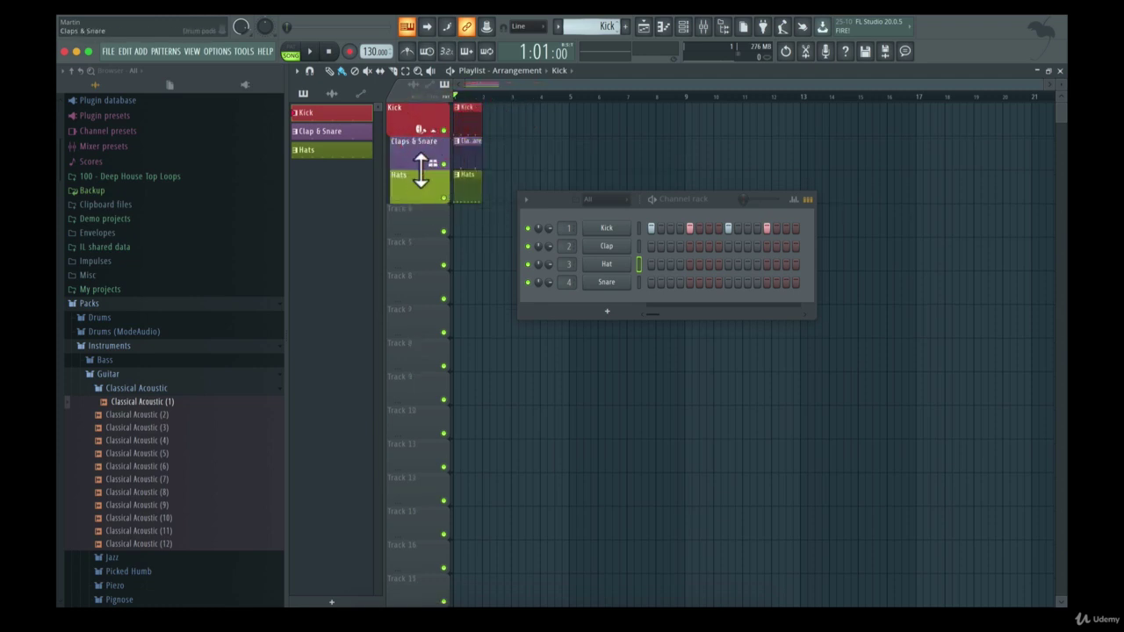
key("super+z")
Try to group Tracks 4 to 9 with the tracks above them.
right_click(416, 220)
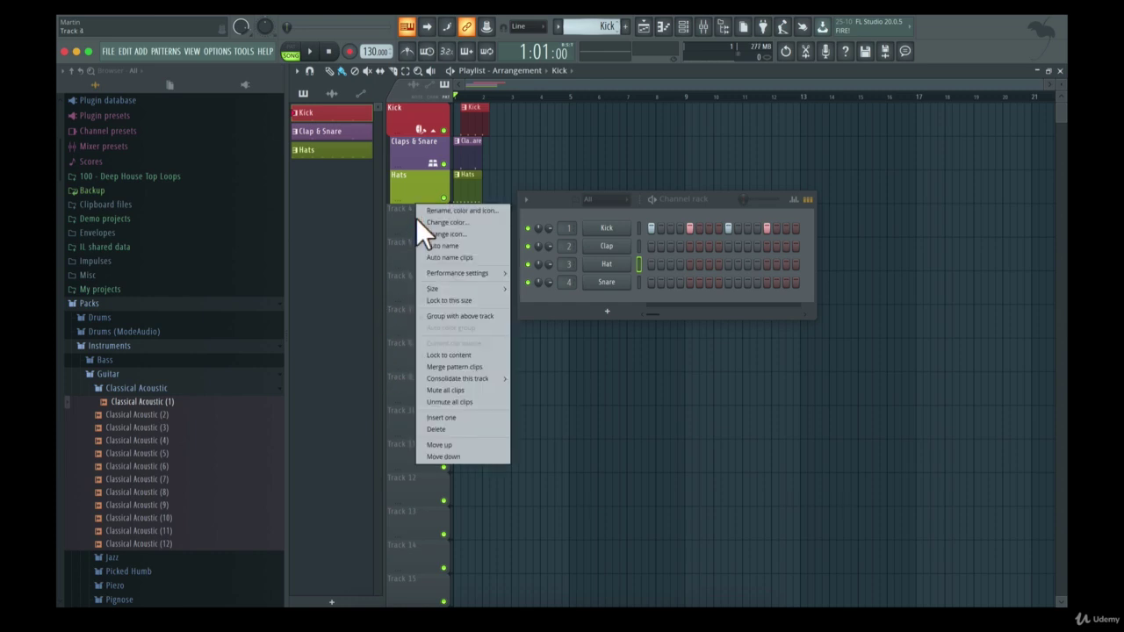
key("g")
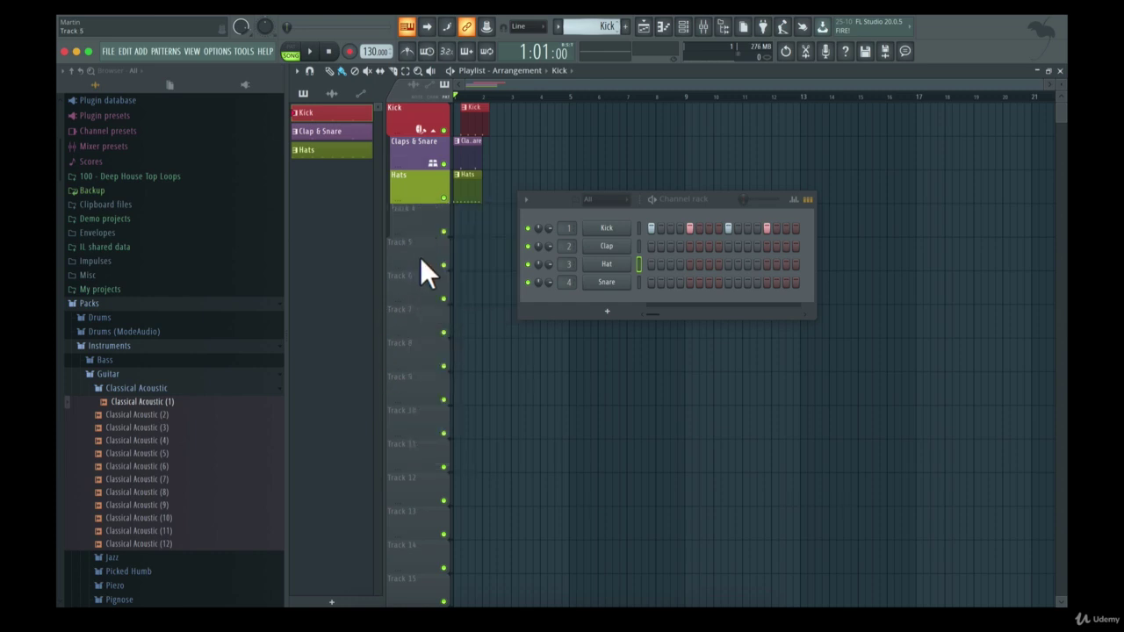
right_click(412, 308)
key("g")
right_click(407, 339)
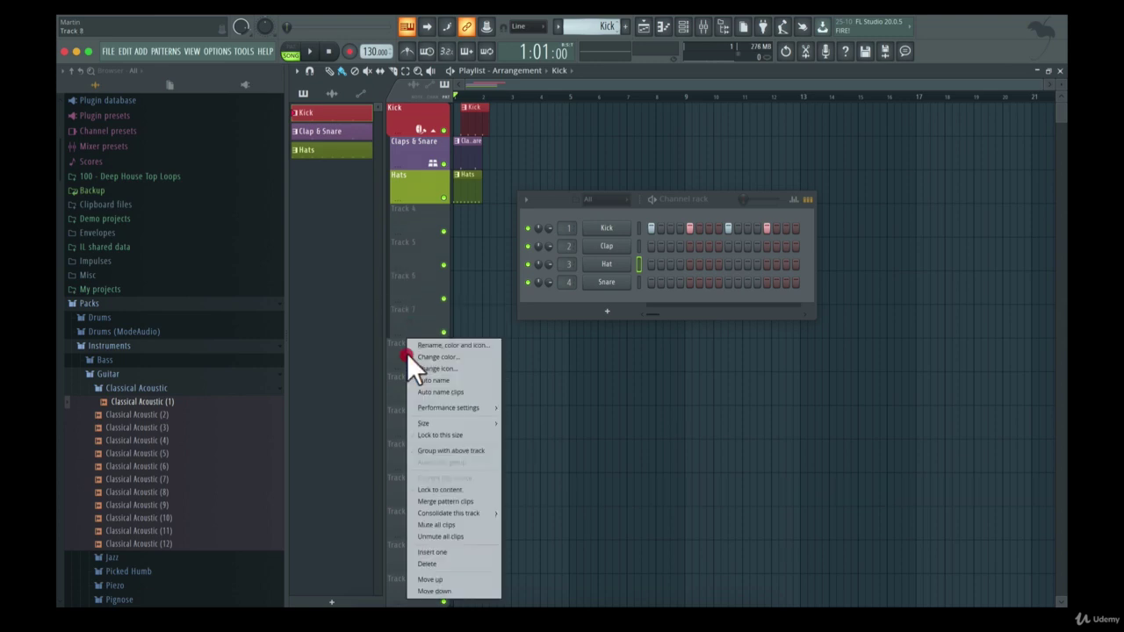
key("g")
right_click(408, 390)
key("g")
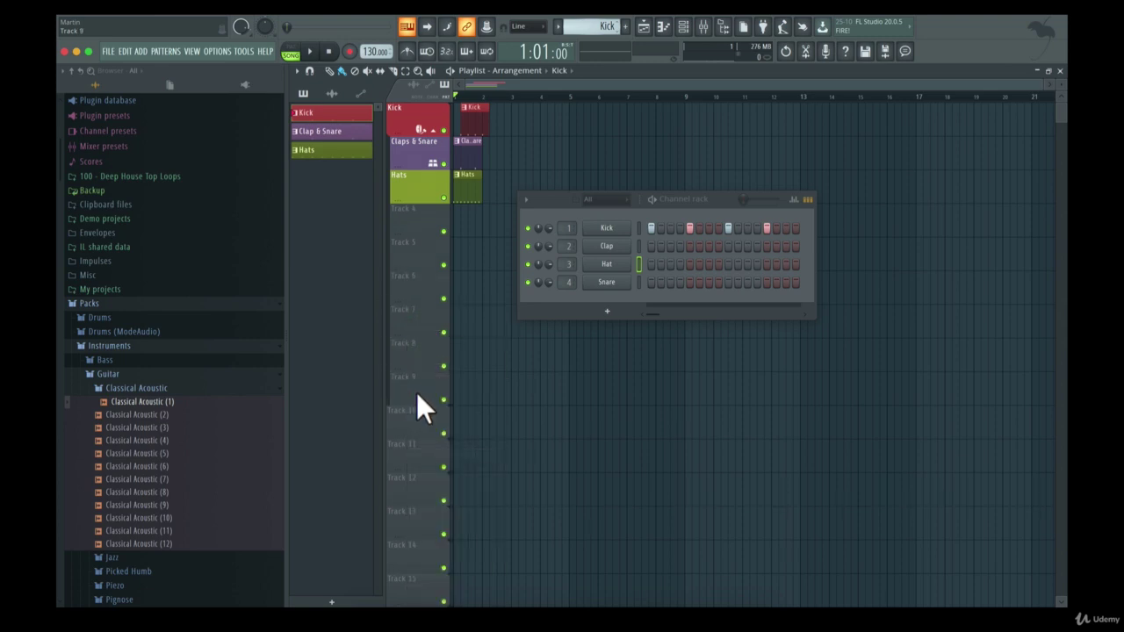
Collapse the Kick track group, auto color the whole group from the Kick track and expand it again.
left_click(432, 130)
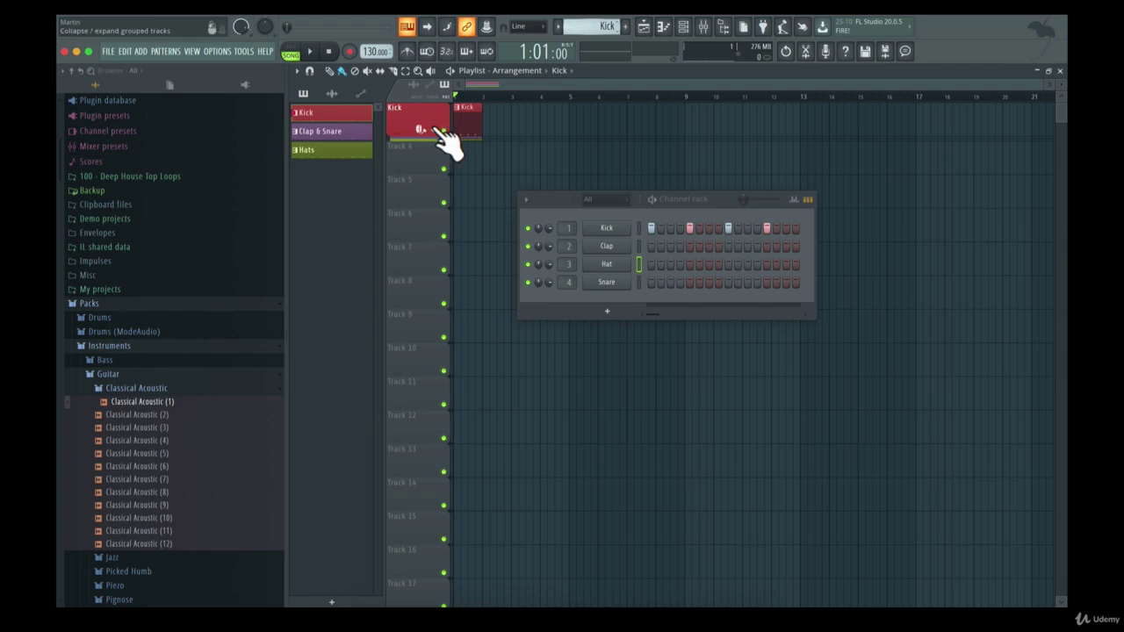
right_click(429, 111)
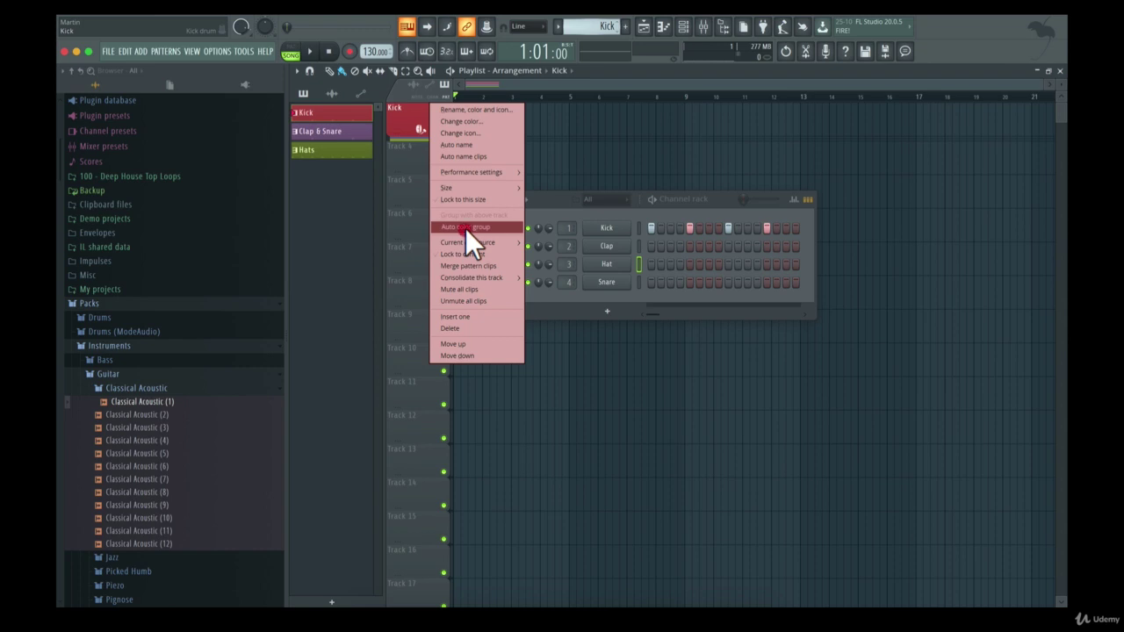
left_click(465, 228)
left_click(434, 130)
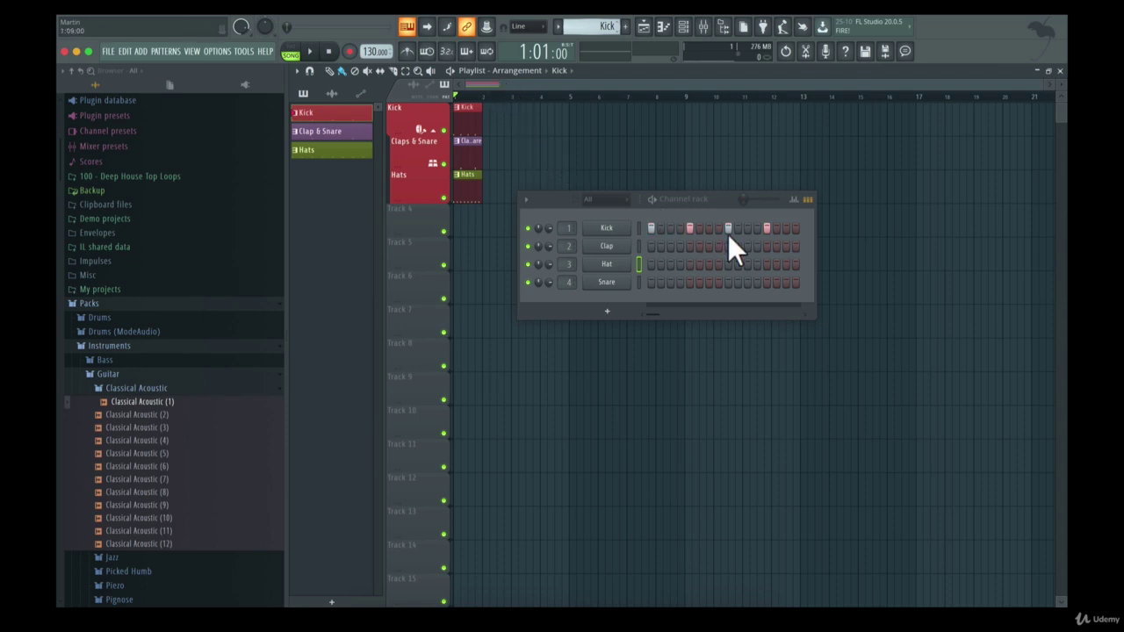
Open the piano roll of the Kick channel and move the channel rack clear of the note grid.
right_click(614, 226)
left_click(613, 220)
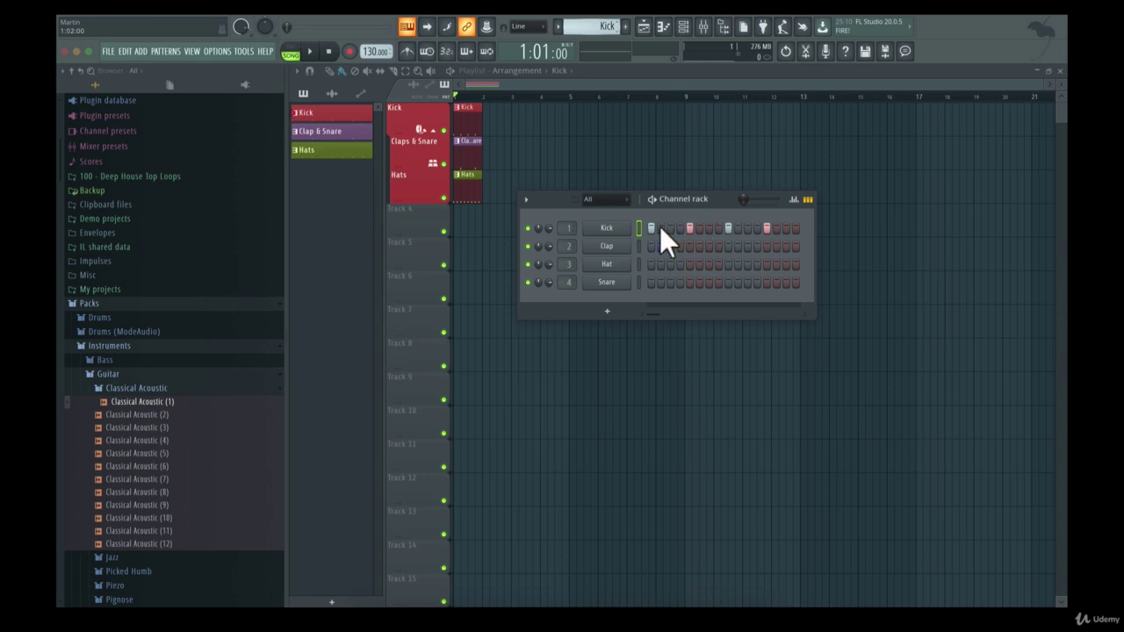
right_click(625, 230)
left_click(614, 222)
right_click(606, 228)
left_click(642, 231)
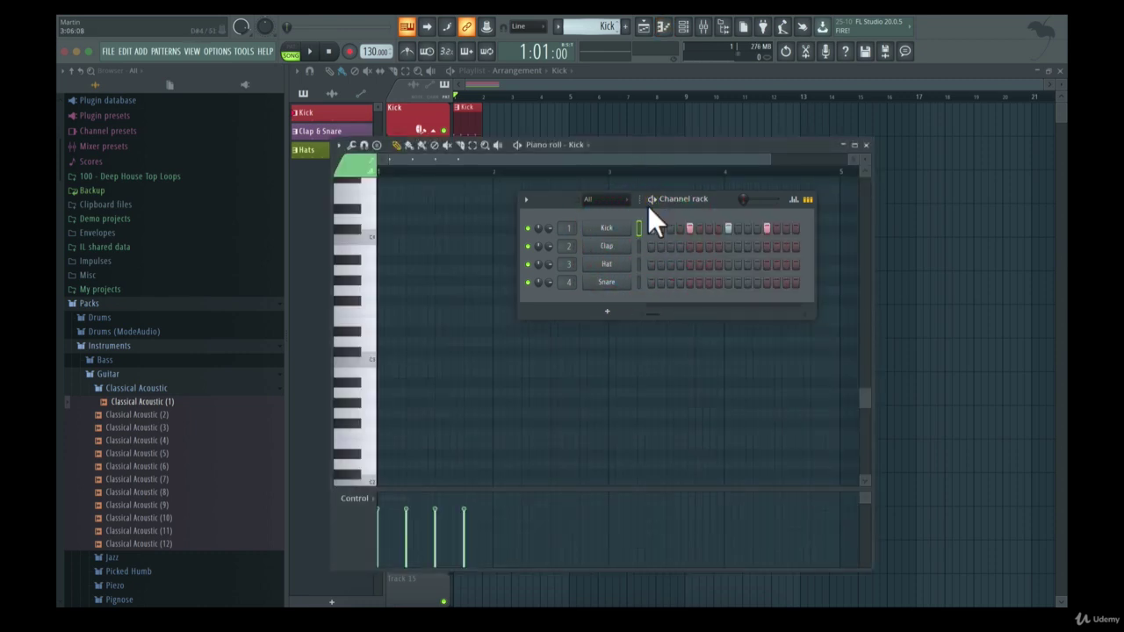
left_click_drag(647, 205, 883, 58)
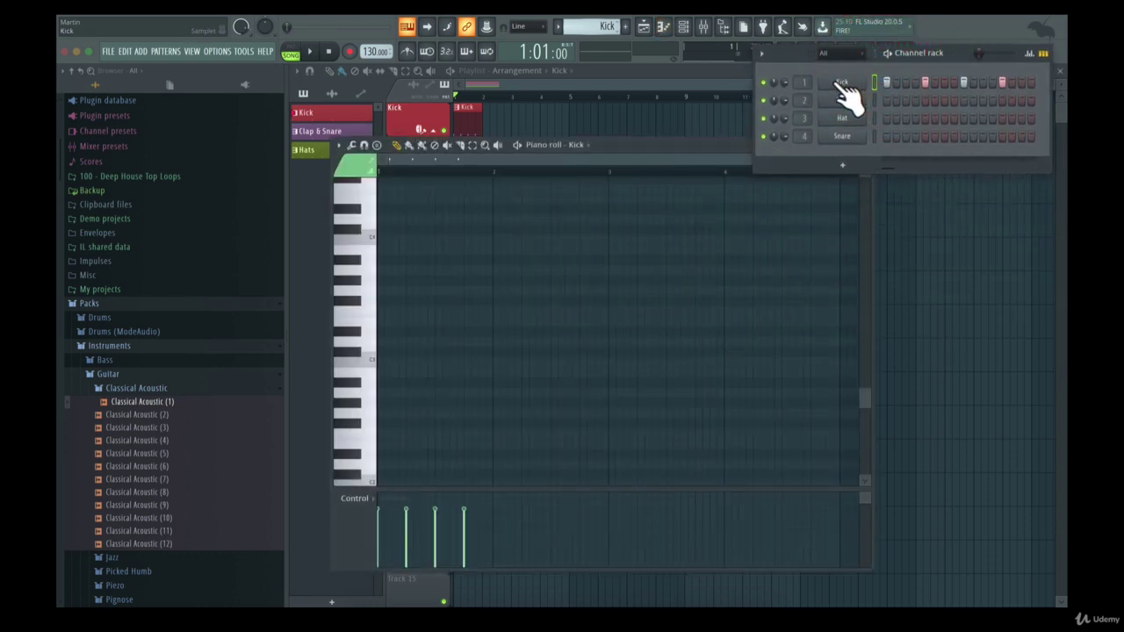
left_click(649, 149)
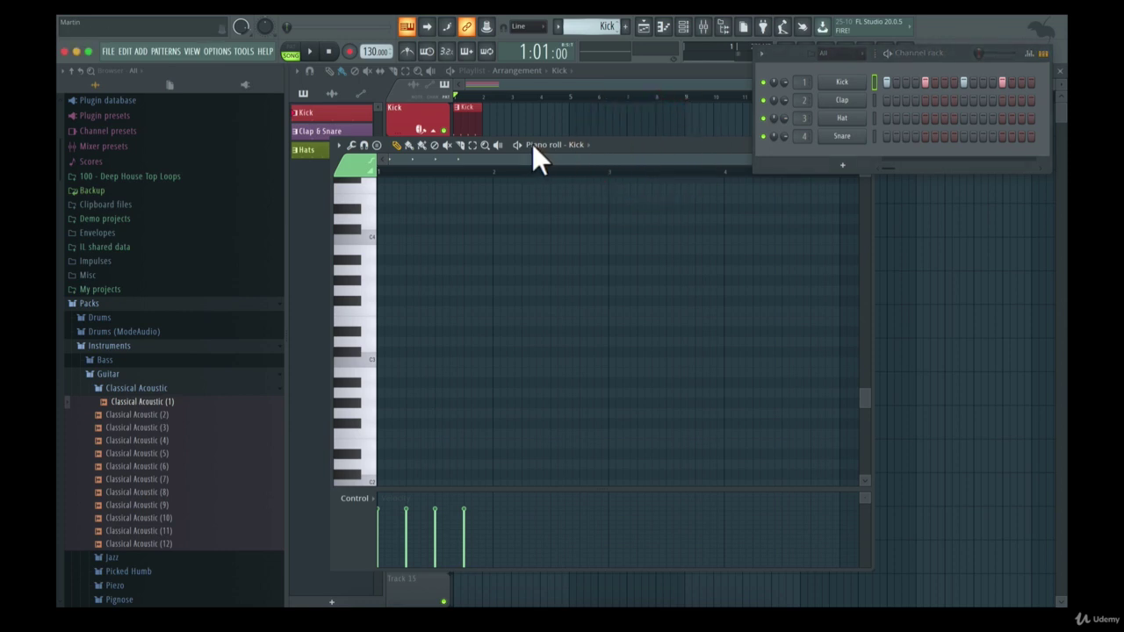
Switch the piano roll to the Clap channel and place its window below the channel rack.
right_click(844, 82)
right_click(844, 100)
right_click(847, 99)
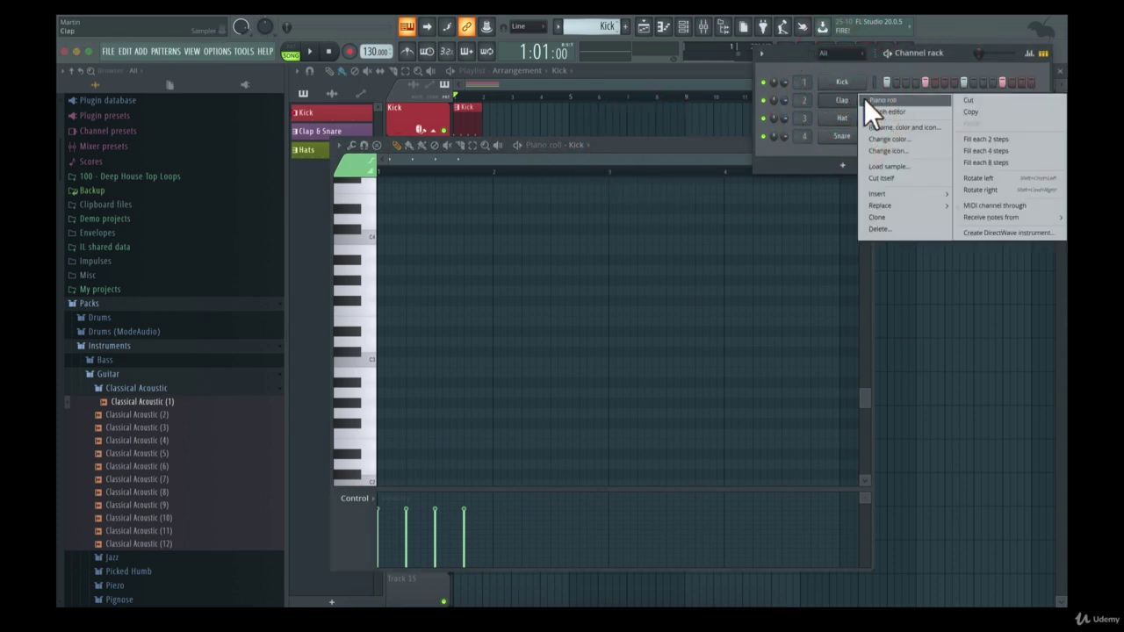
left_click(866, 100)
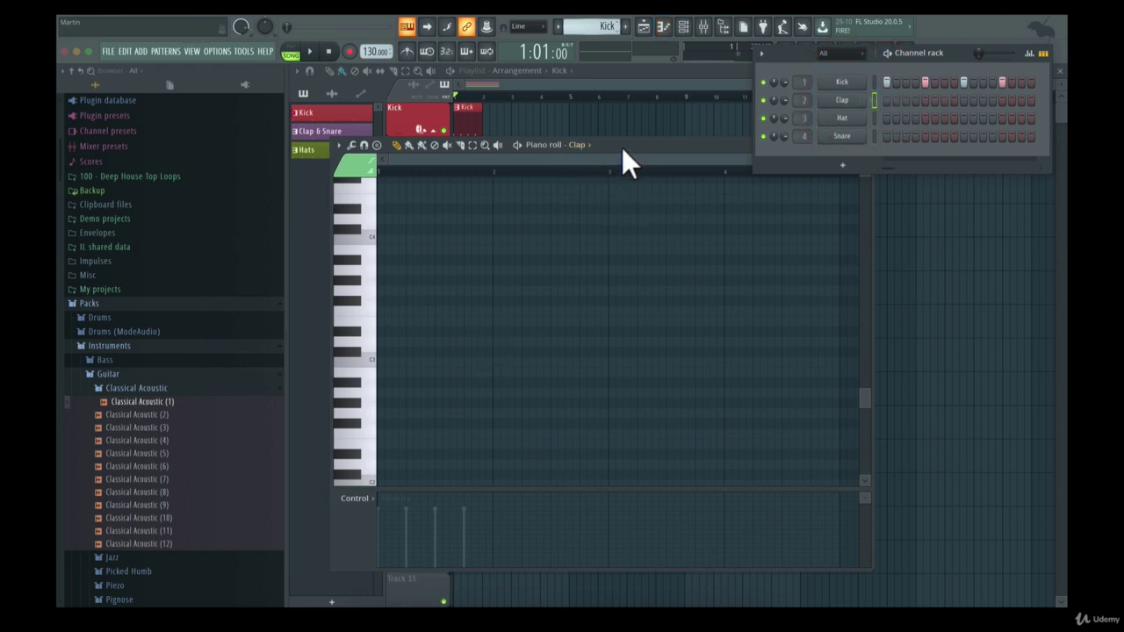
left_click_drag(623, 147, 758, 182)
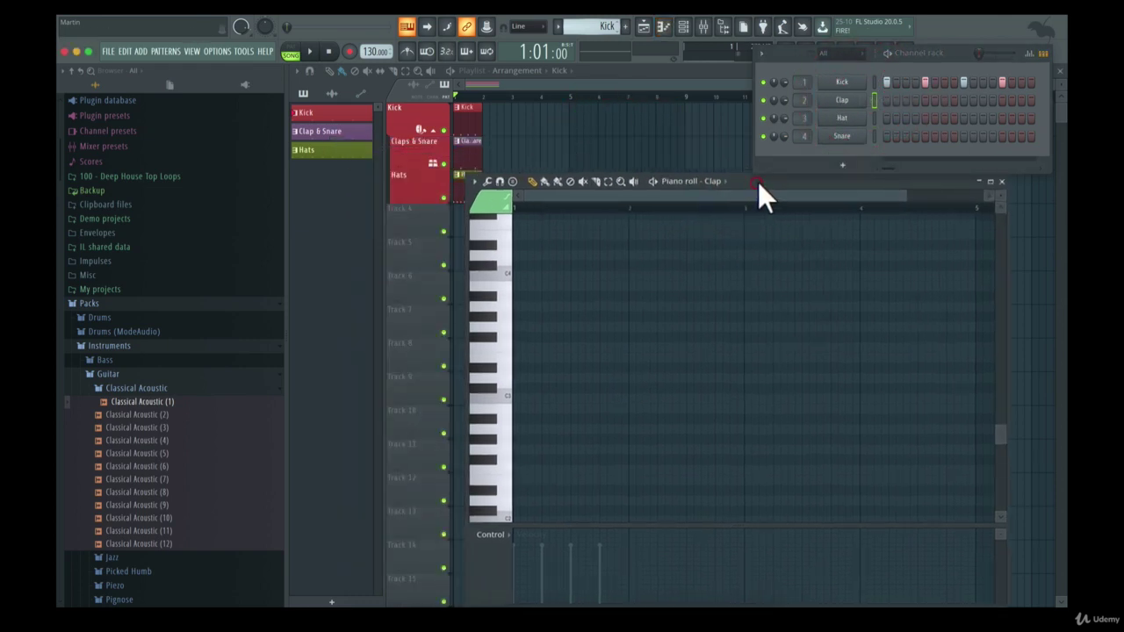
Draw a trial G#3 note at the start of bar 1 in the Clap piano roll and delete it.
left_click(706, 204)
left_click(519, 318)
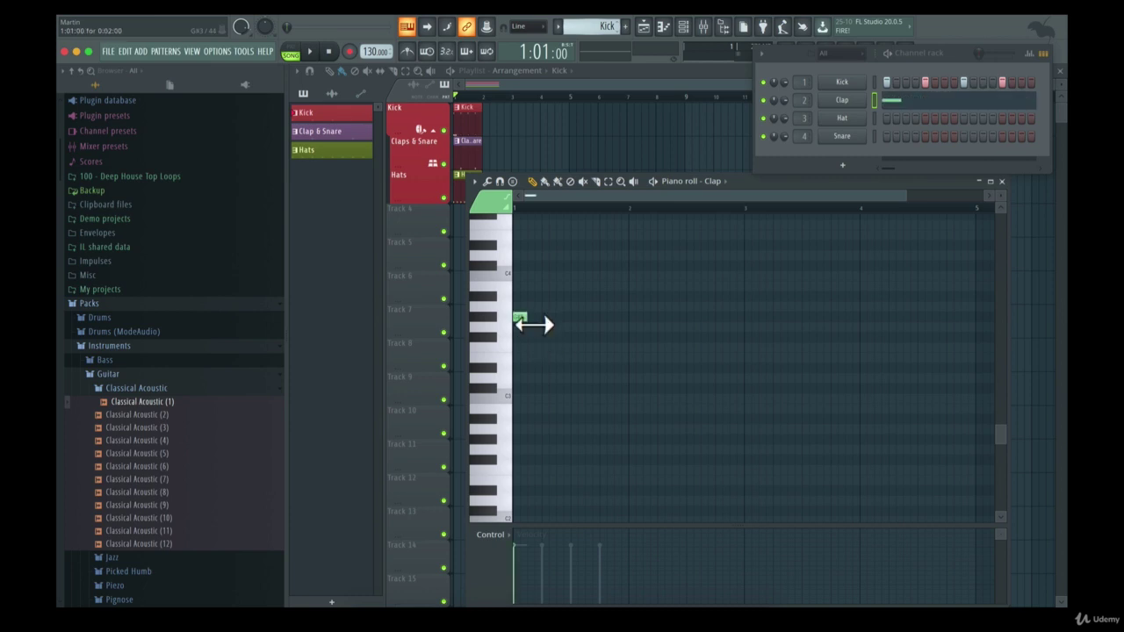
right_click(521, 319)
scroll(534, 334, "up", 4)
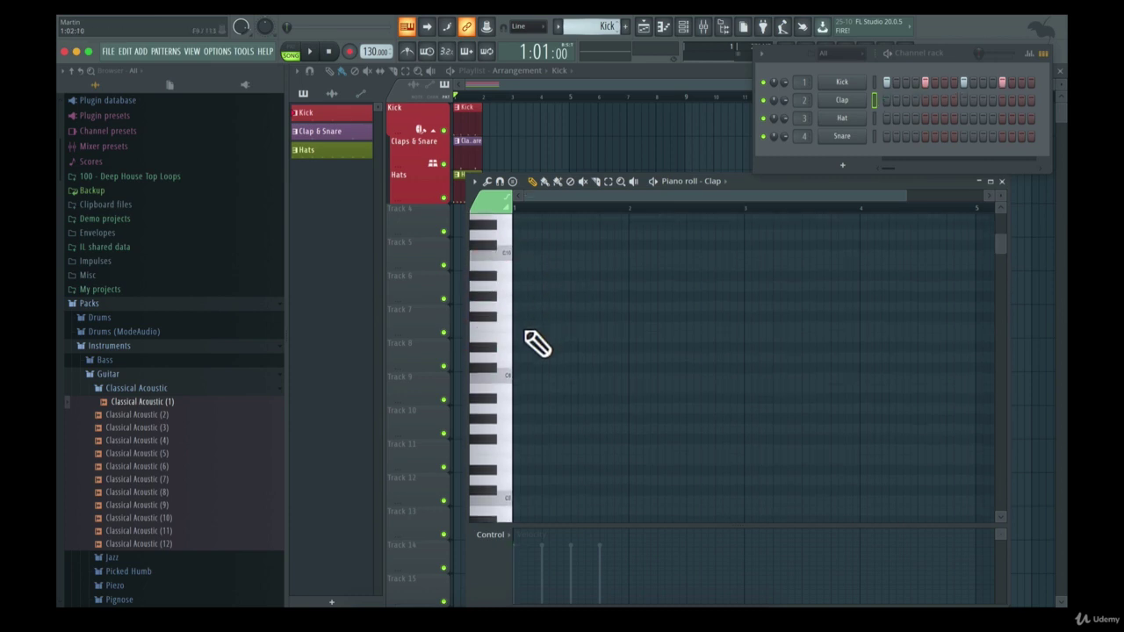
scroll(531, 338, "up", 3)
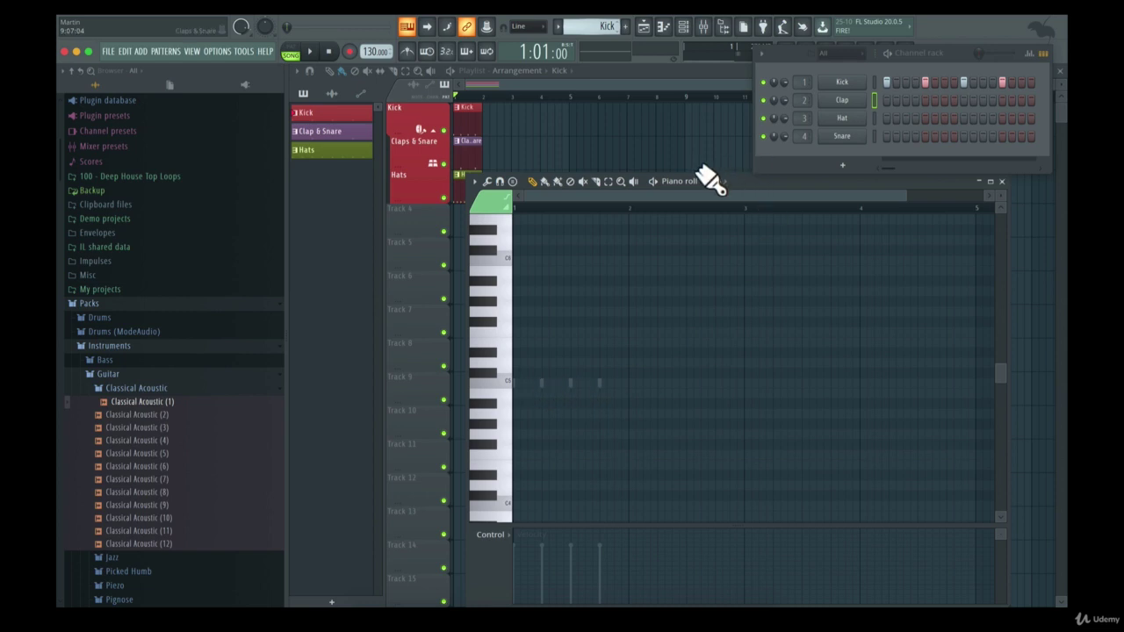
Switch to the Clap & Snare pattern and open the Clap channel's piano roll.
left_click(413, 143)
left_click_drag(620, 32, 620, 24)
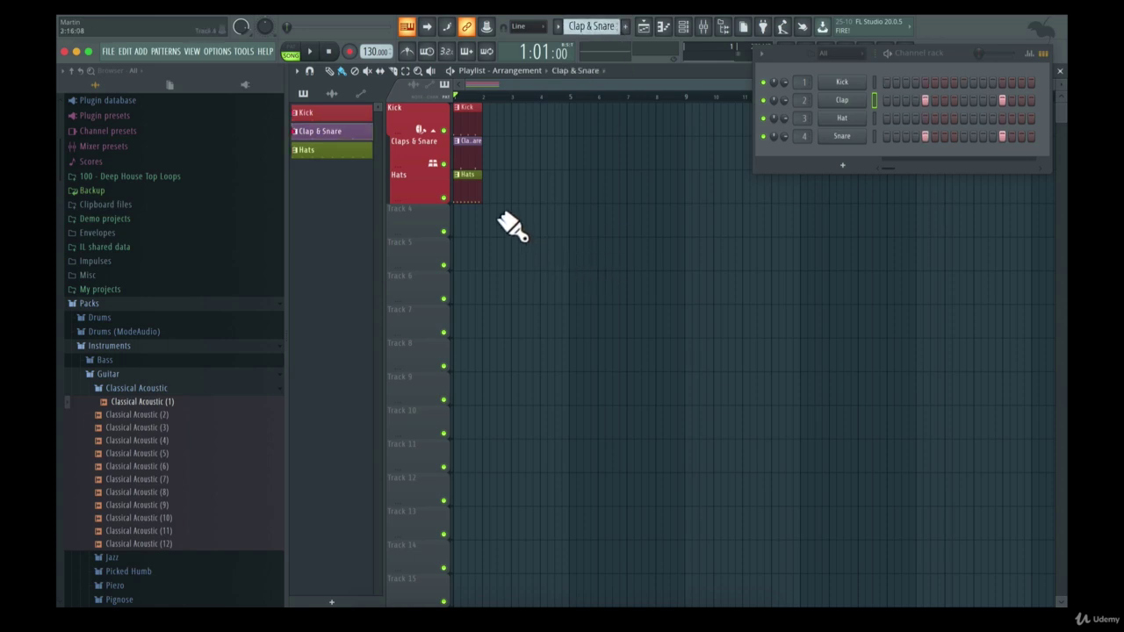
right_click(843, 100)
left_click(873, 98)
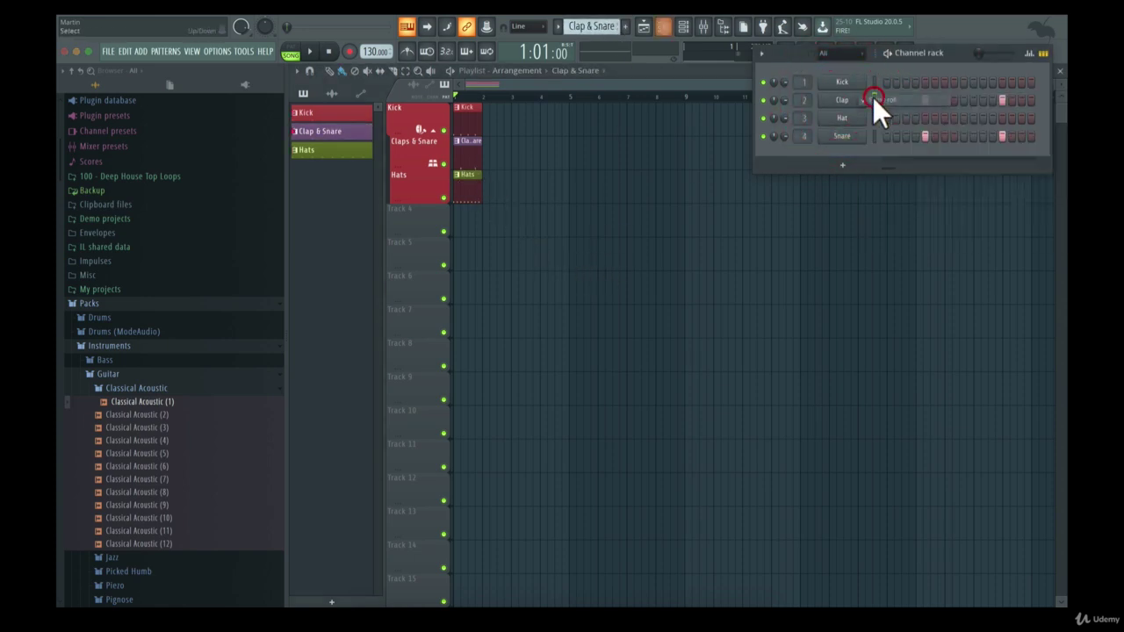
right_click(848, 101)
left_click(861, 102)
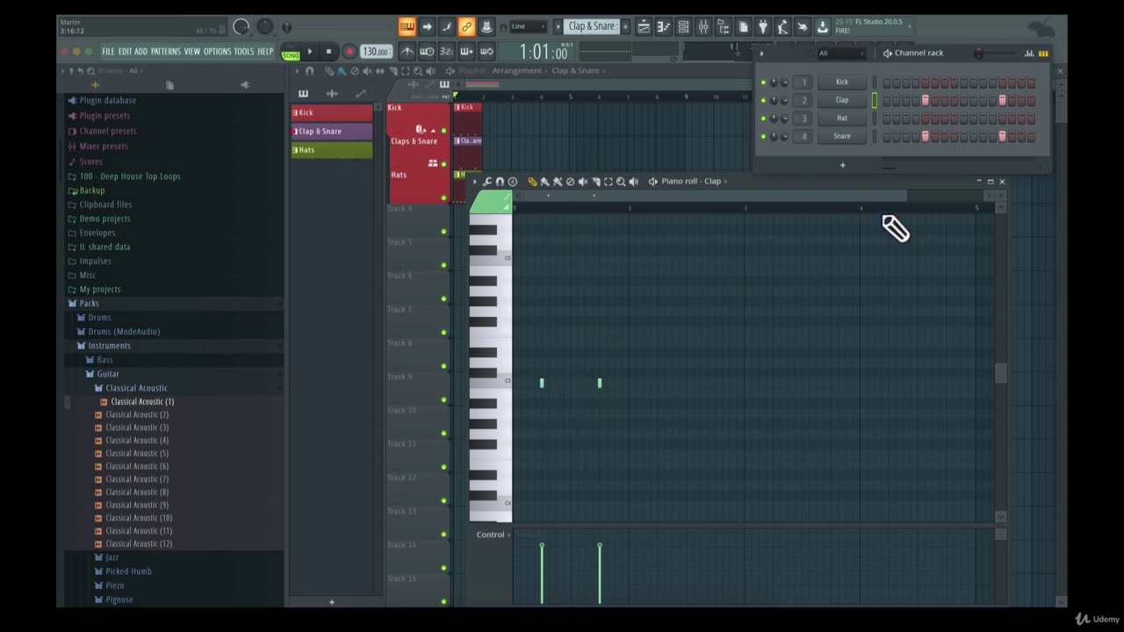
Lengthen the second C5 clap note in bar 1 to one step.
left_click_drag(907, 201, 644, 203)
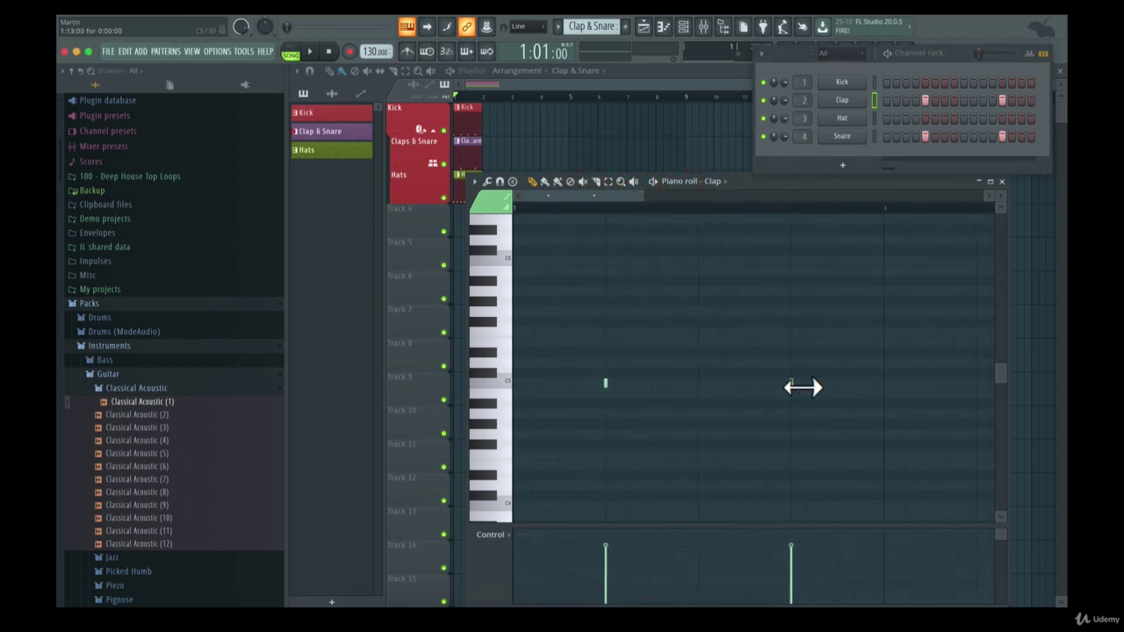
mouse_move(806, 389)
left_mouse_down()
mouse_move(840, 386)
mouse_move(823, 389)
left_mouse_up()
Draw five trial clap notes, two on C5 between the existing claps and three at higher pitches, and delete them all.
left_click(676, 389)
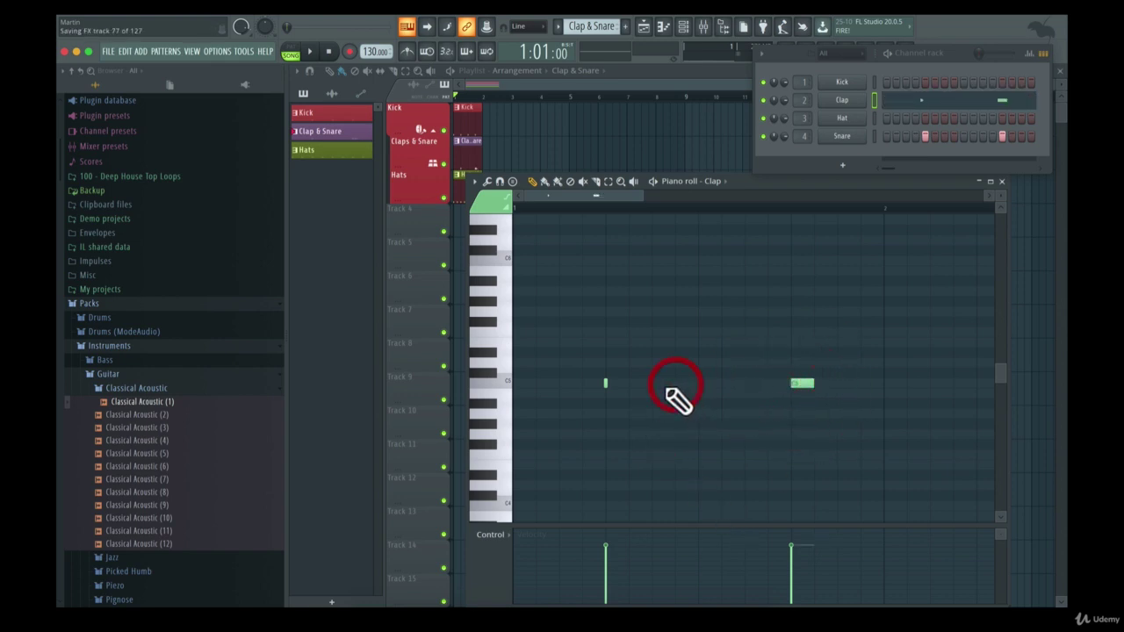
left_click(656, 384)
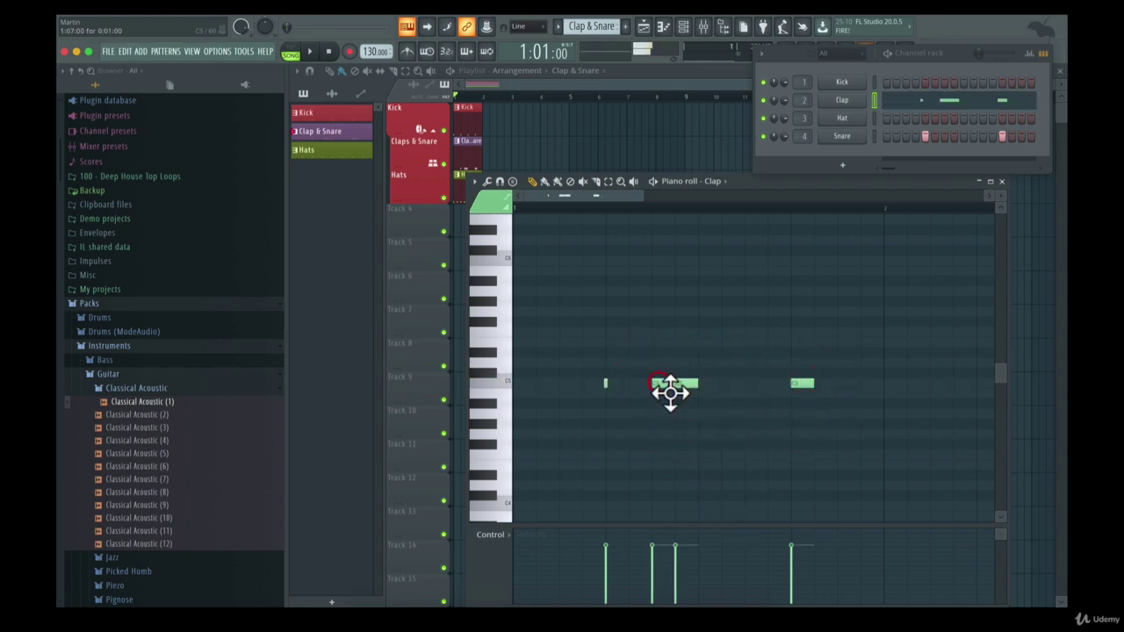
left_click(728, 282)
left_click(771, 261)
left_click(773, 242)
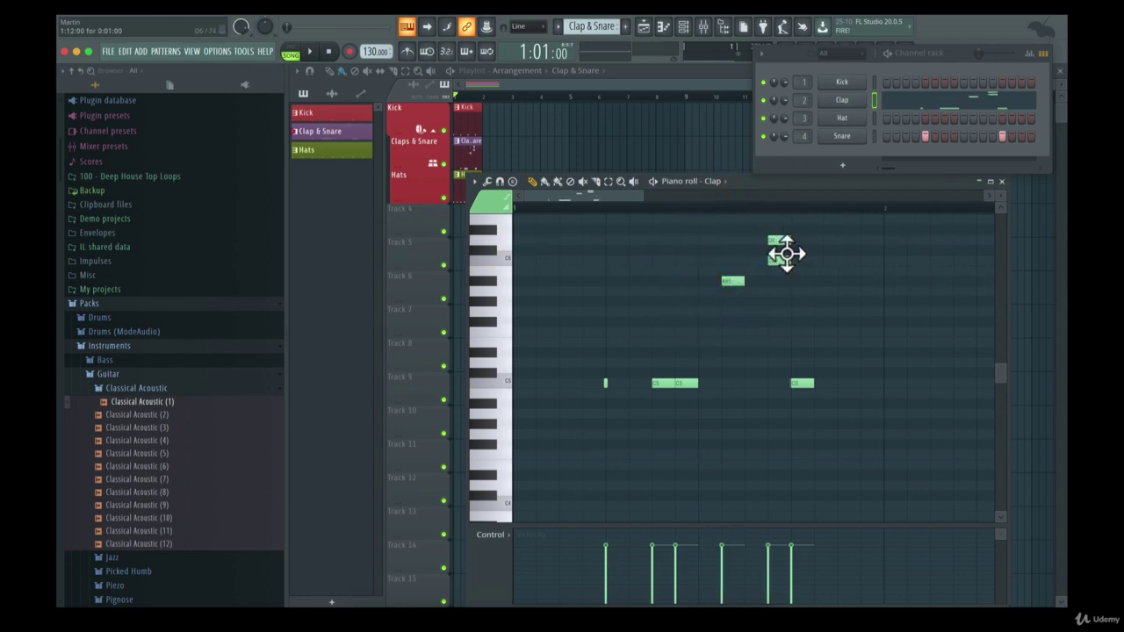
right_click(779, 243)
right_click(774, 259)
right_click(730, 281)
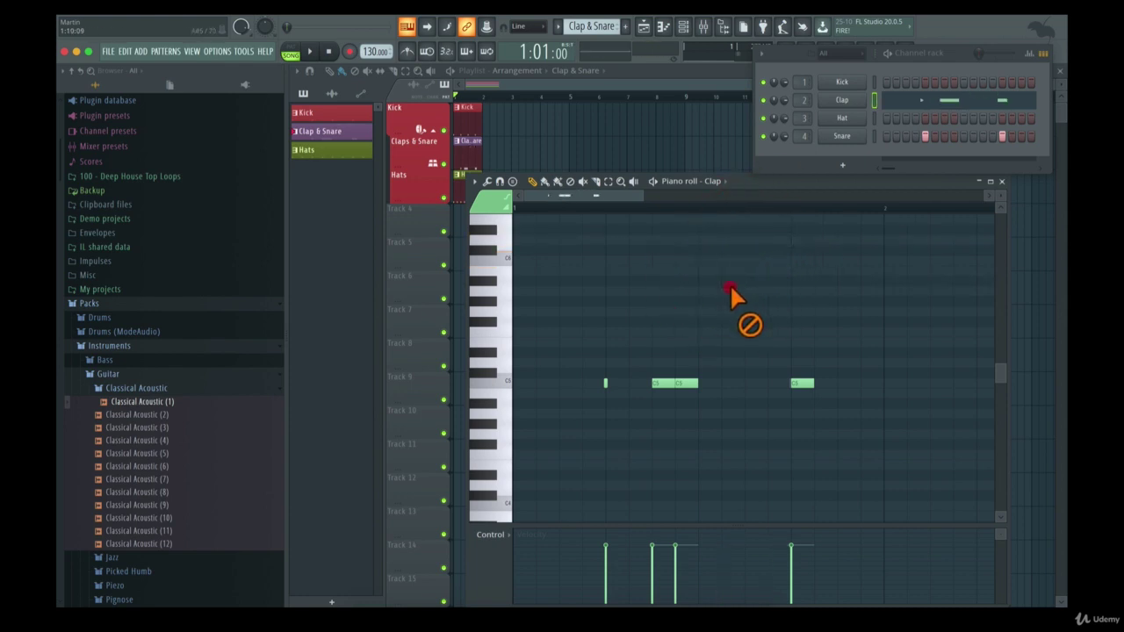
right_click(690, 384)
right_click(663, 384)
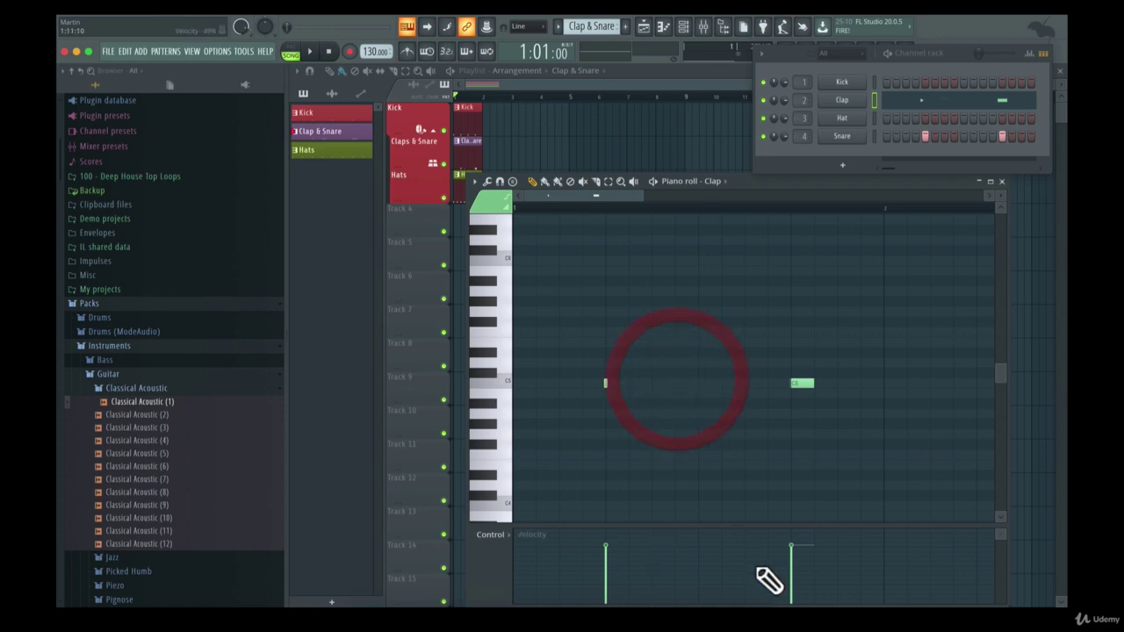
Examine the note properties and channel controls available for the control lane, and reposition the piano roll to show the whole lane.
left_click(489, 536)
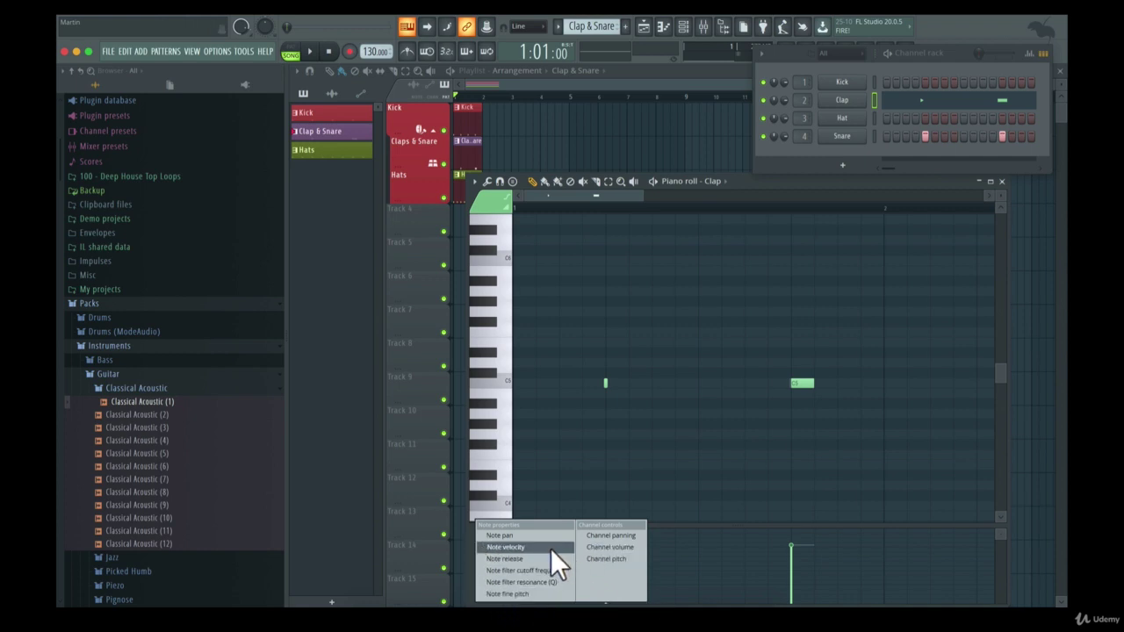
mouse_move(780, 189)
left_mouse_down()
mouse_move(615, 147)
mouse_move(592, 108)
mouse_move(606, 103)
left_mouse_up()
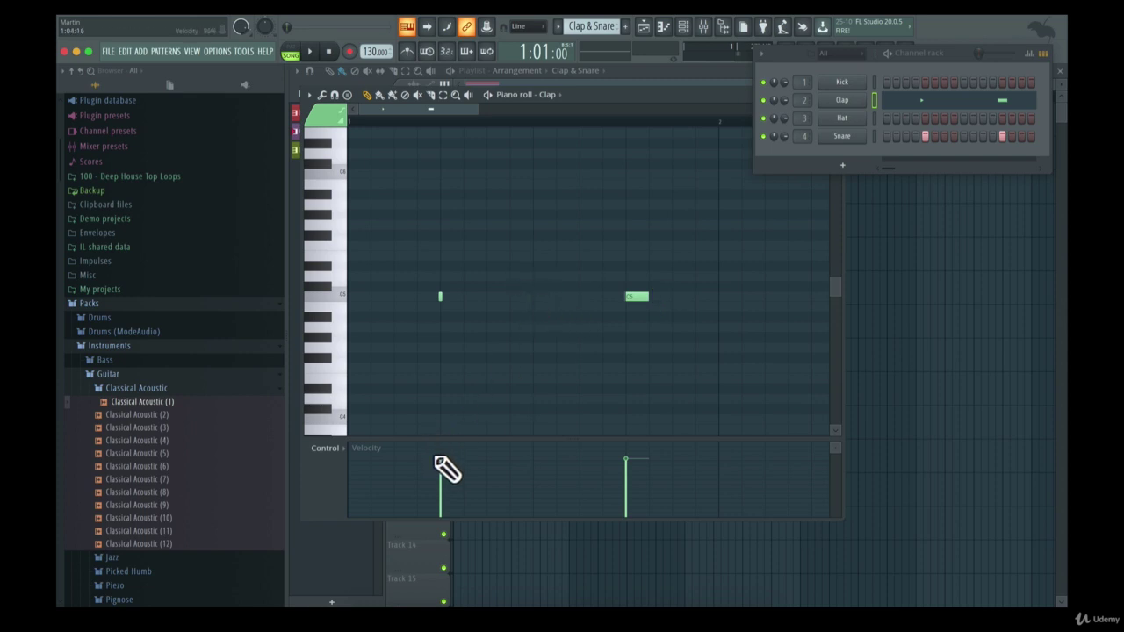
Draw a trial C5 clap note on step 9, lower its velocity and delete the note.
left_click(539, 296)
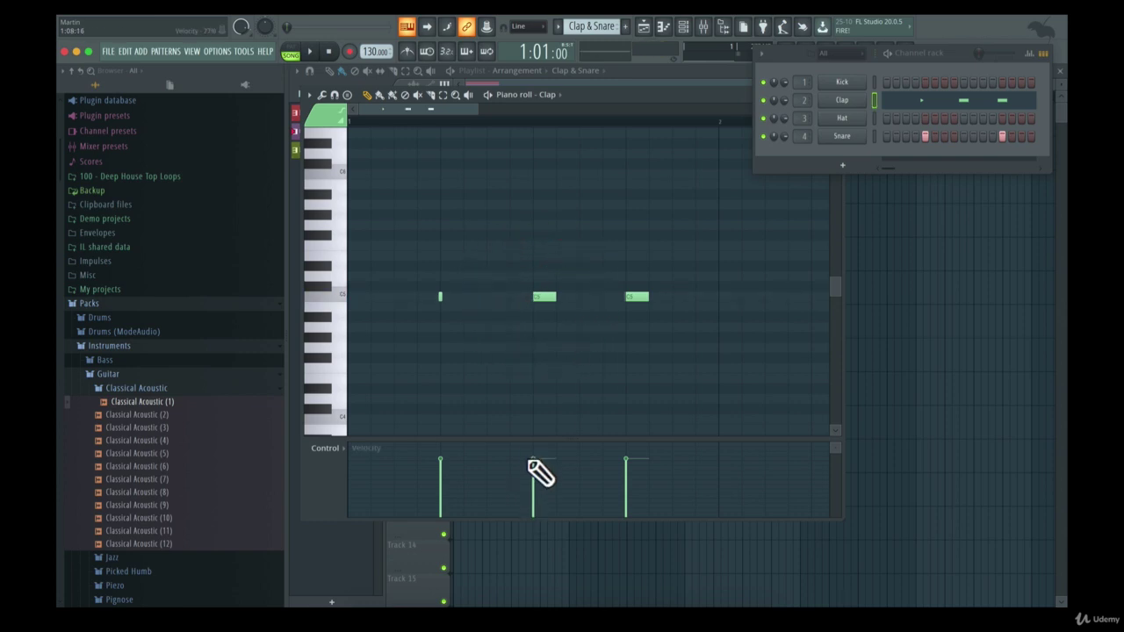
left_click_drag(531, 459, 532, 493)
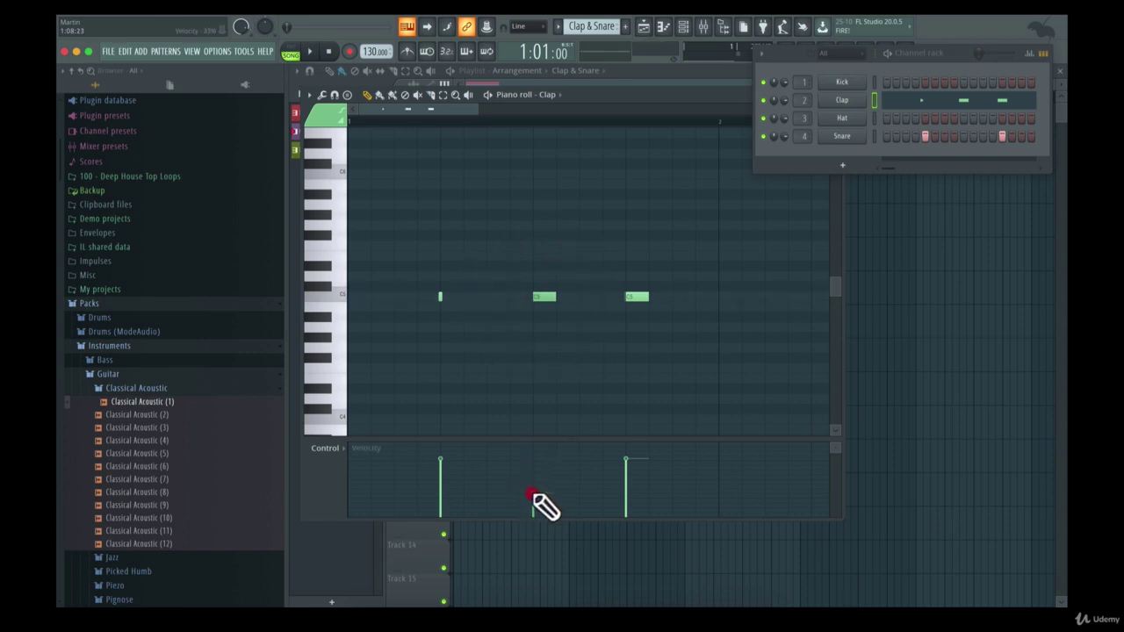
right_click(540, 296)
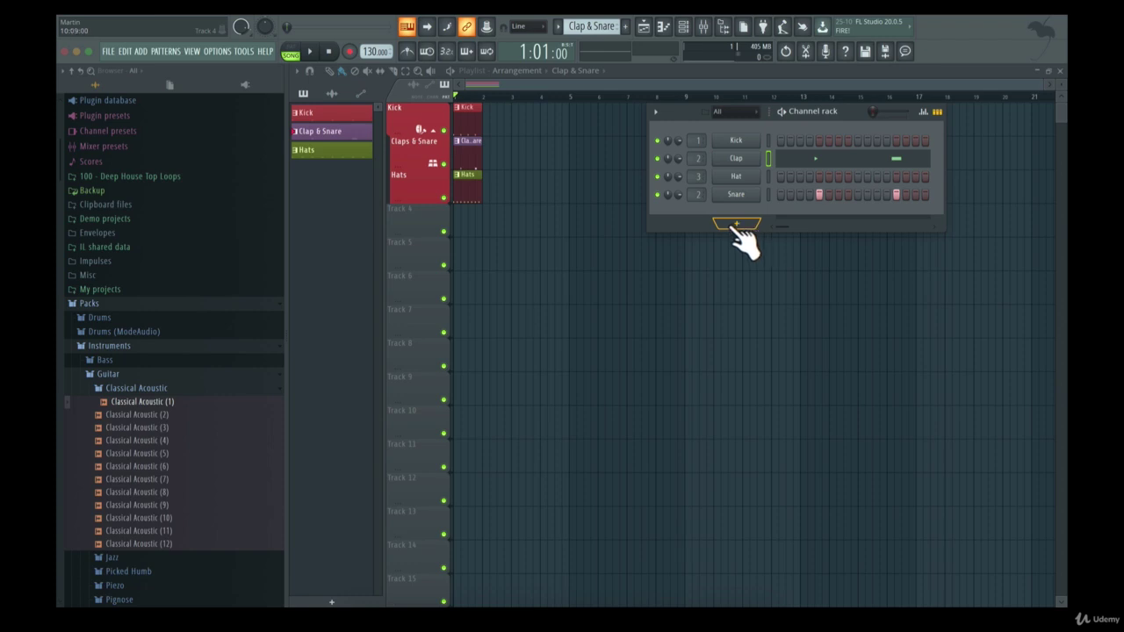
left_click(156, 50)
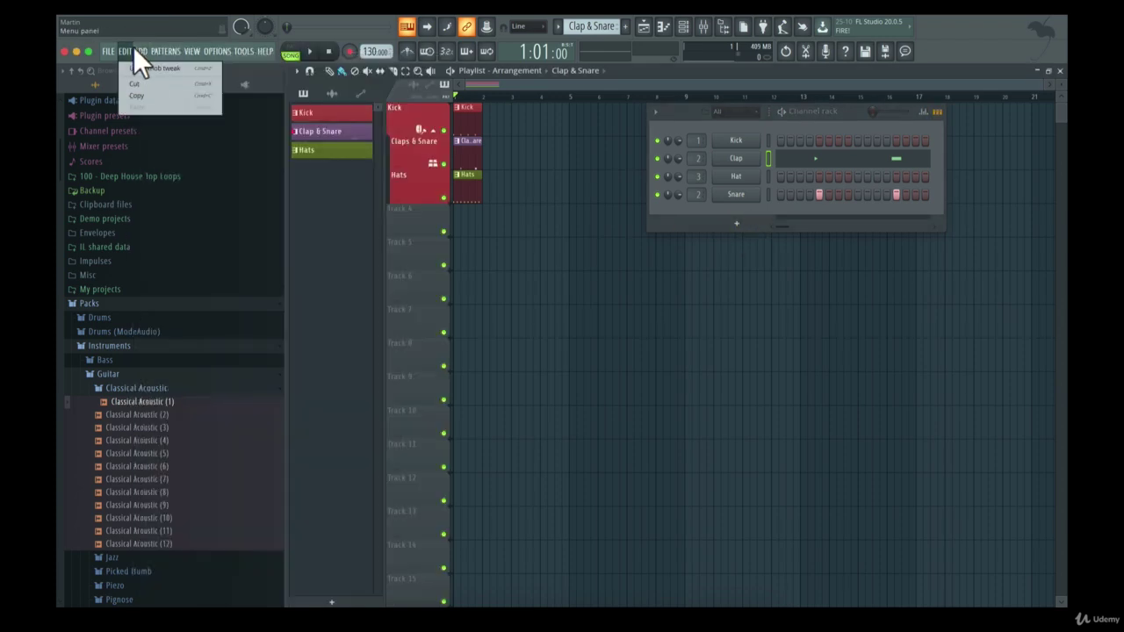
mouse_move(141, 52)
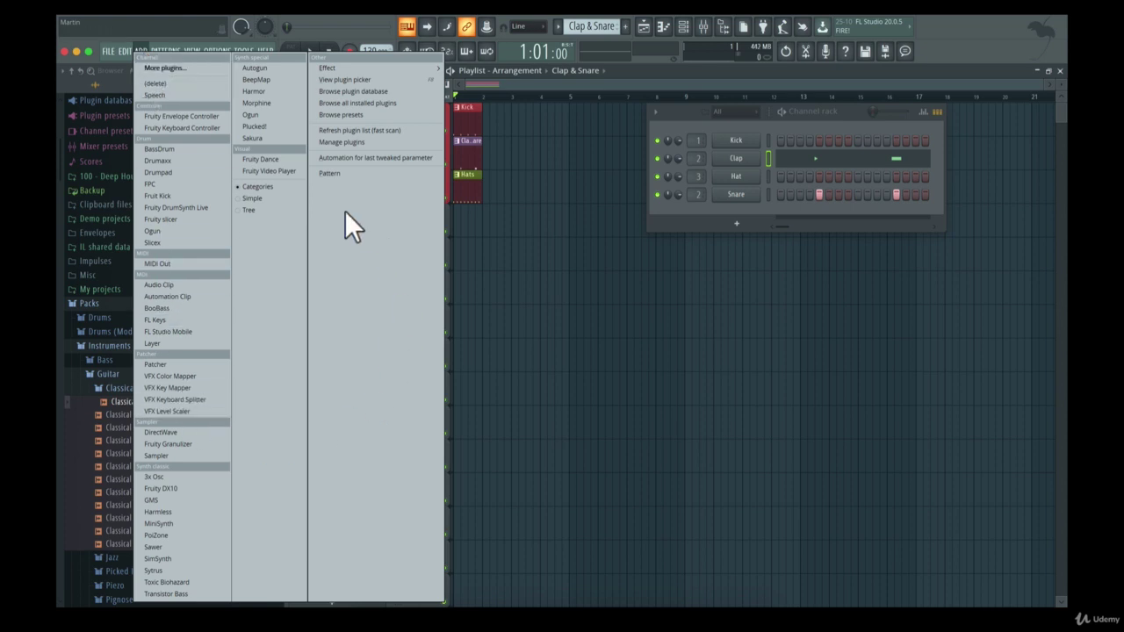
left_click(765, 115)
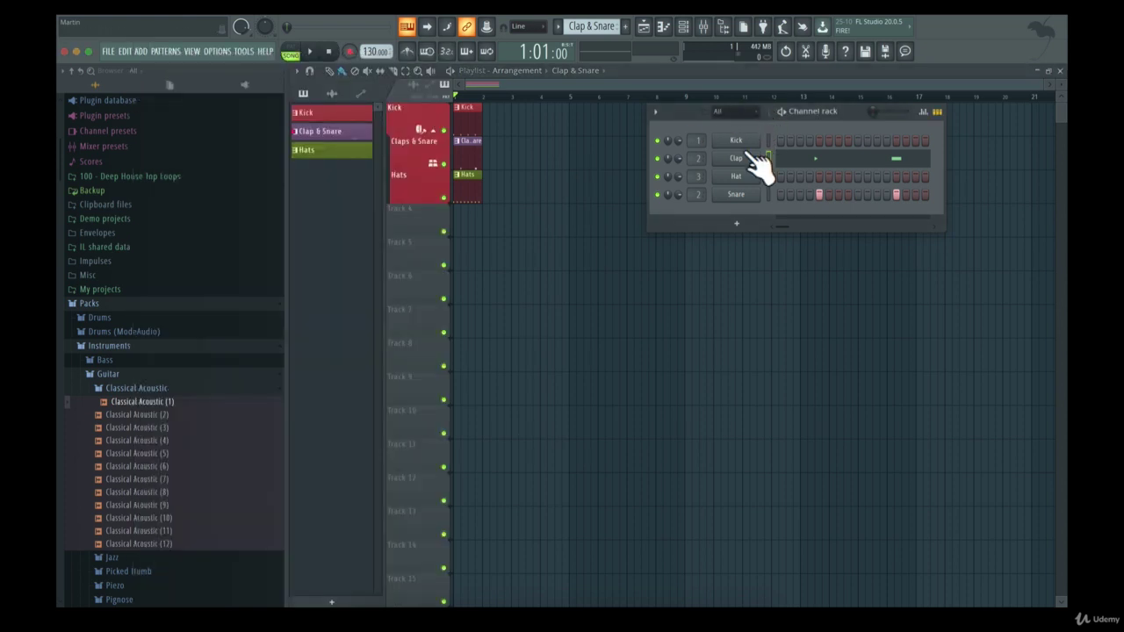
Add an FL Keys channel to the channel rack and move its plugin window clear of the rack.
left_click(736, 223)
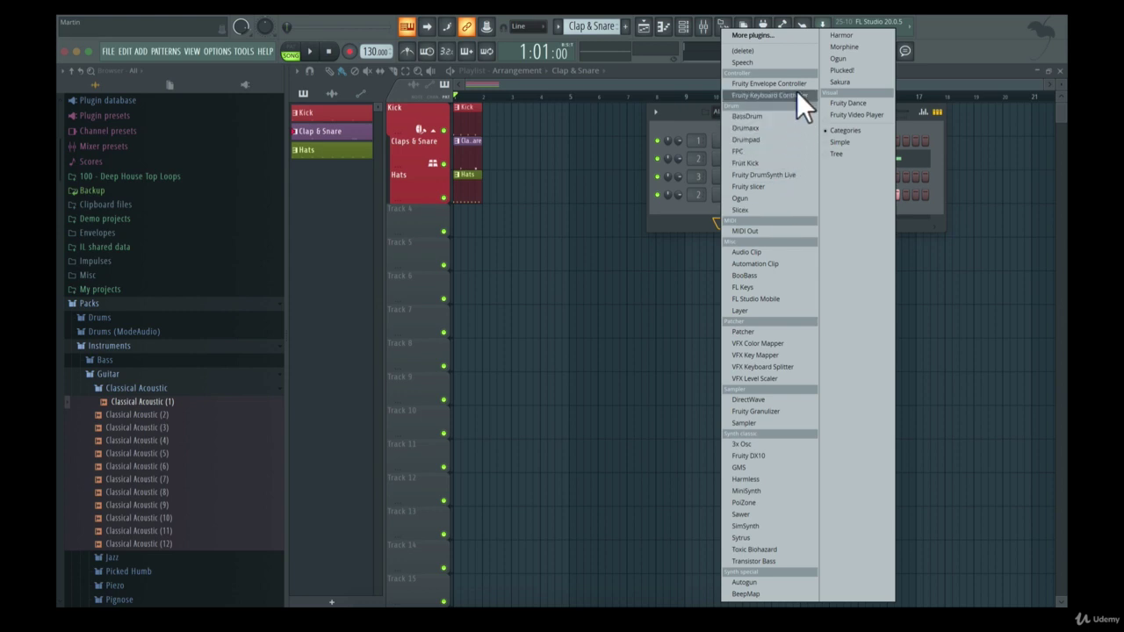
left_click(780, 286)
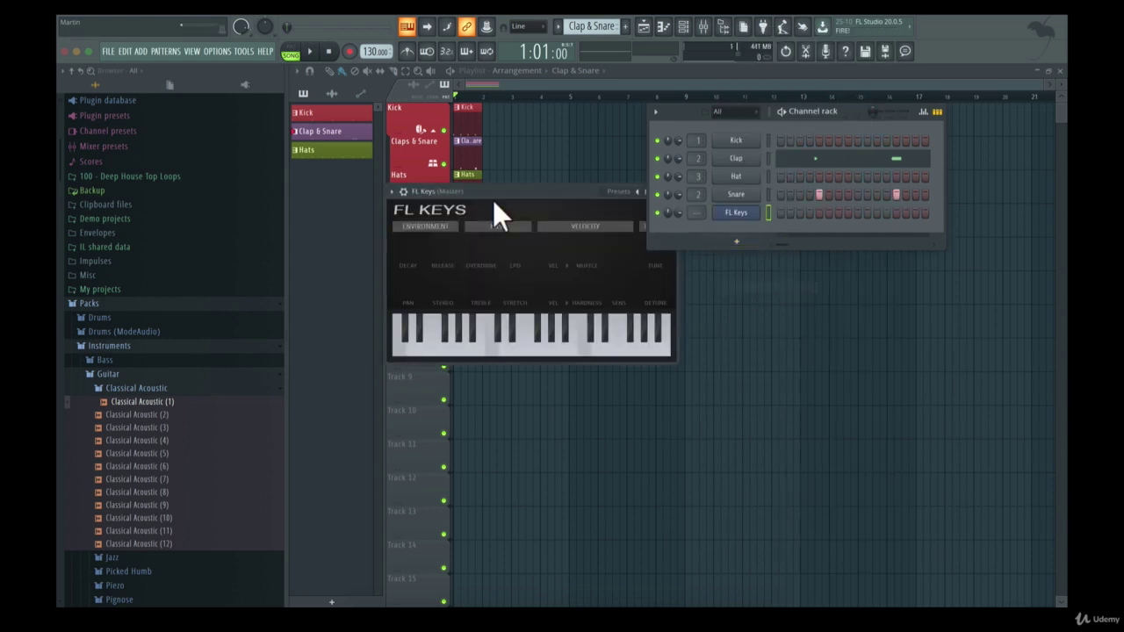
left_click_drag(481, 191, 649, 300)
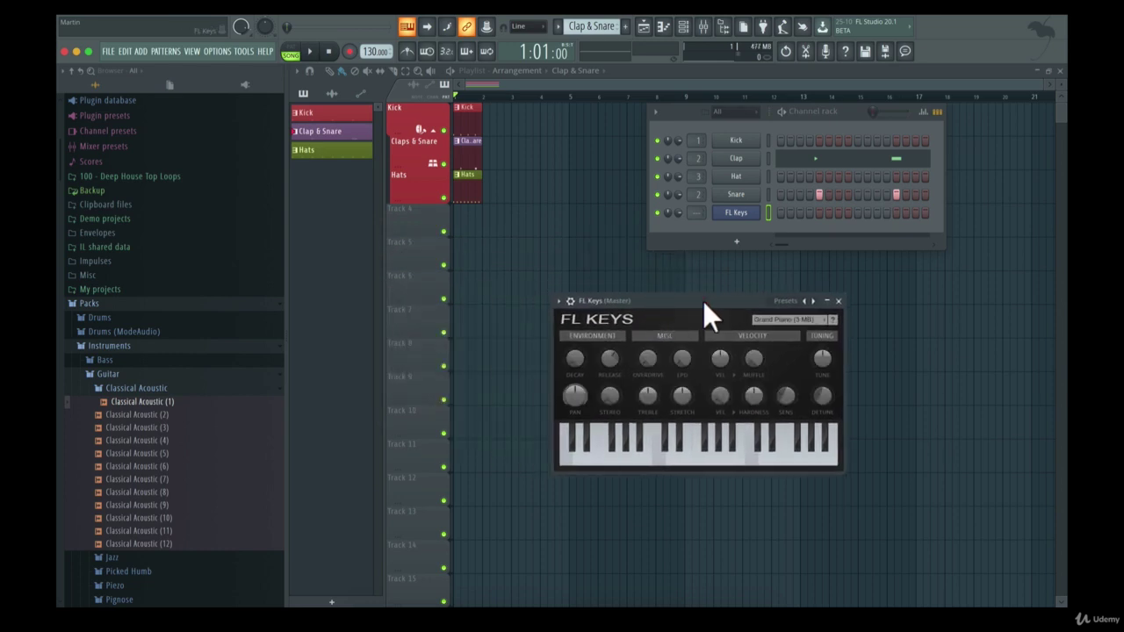
Audition the FL Keys Grand Piano sound by playing several notes.
key("s")
key("d")
key("g")
key("j")
key("l")
key("semicolon")
Create a new pattern named Piano and give it a muted green color.
left_click(623, 27)
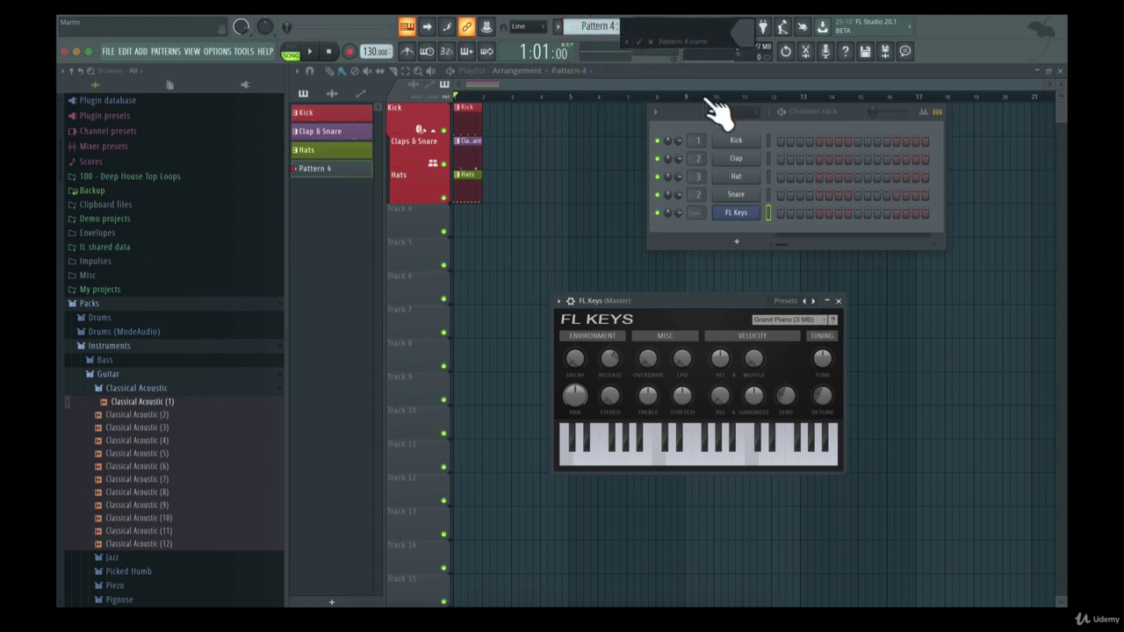
type("Piano")
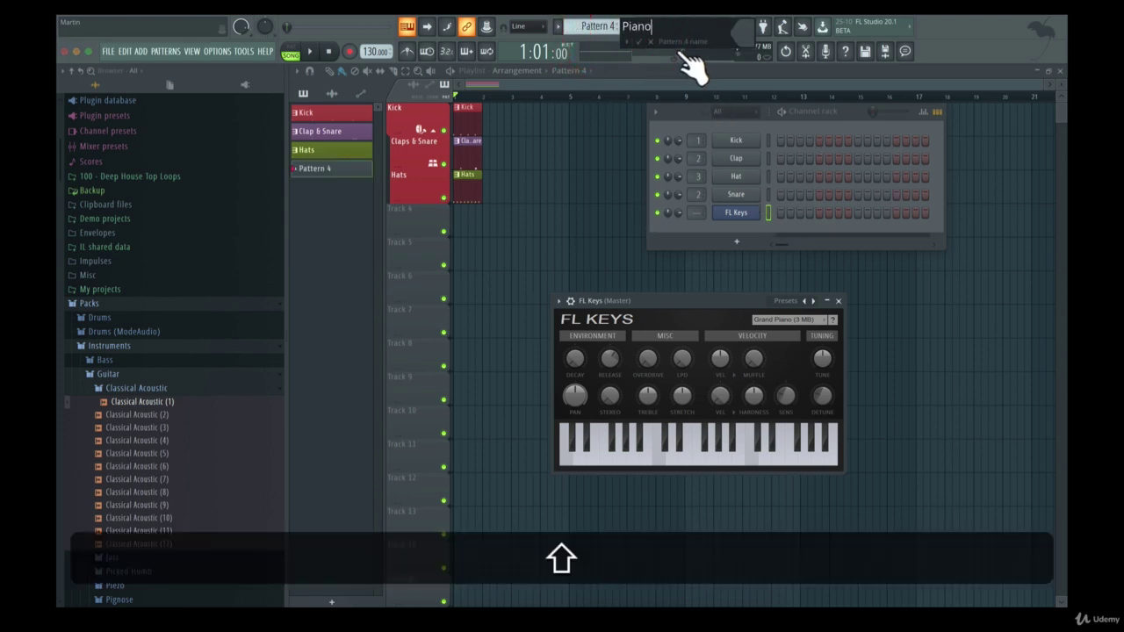
left_click(736, 32)
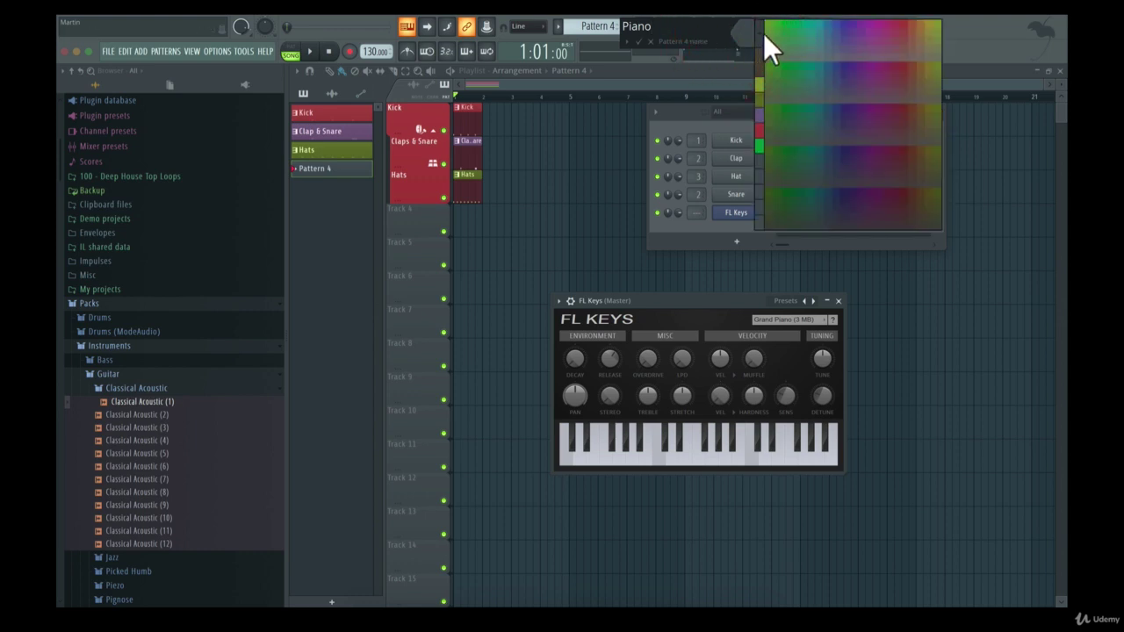
left_click(804, 123)
left_click(637, 41)
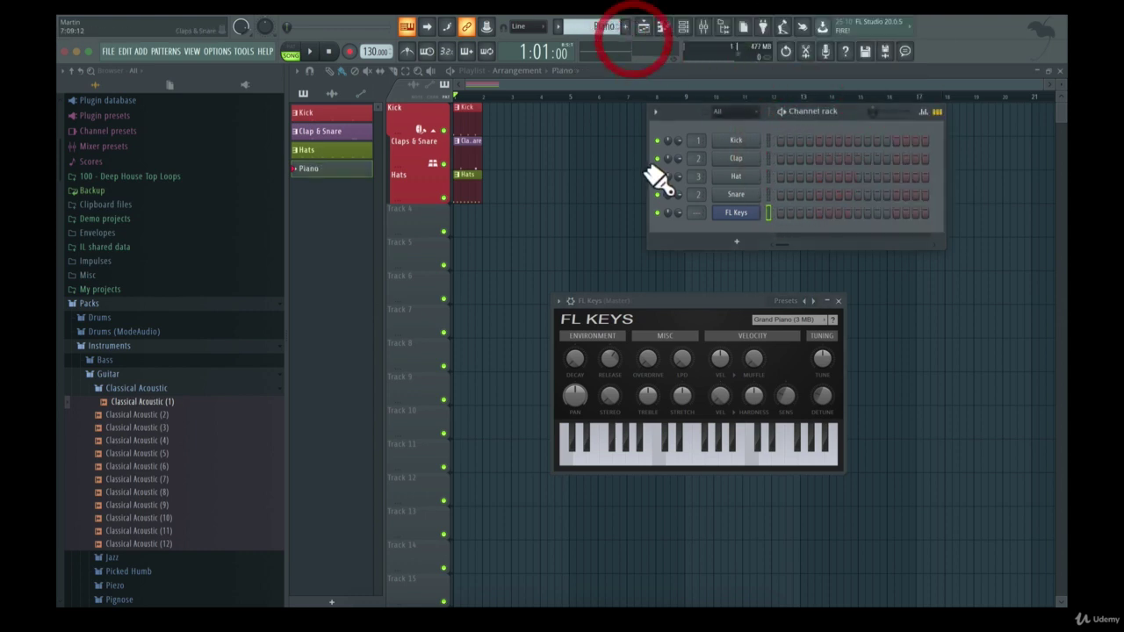
Place FL Keys hits on steps 1, 5, 9 and 13 of the Piano pattern.
left_click(781, 212)
left_click(819, 213)
left_click(858, 212)
left_click(895, 213)
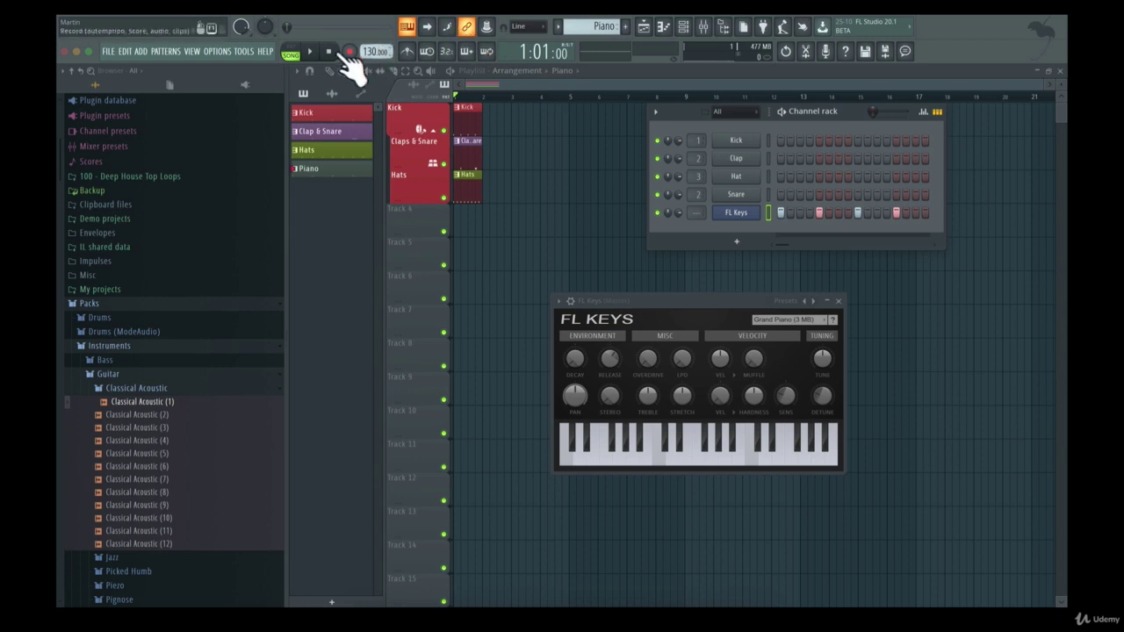
Switch playback from song to pattern mode and listen to the Piano pattern.
left_click(291, 46)
key("space")
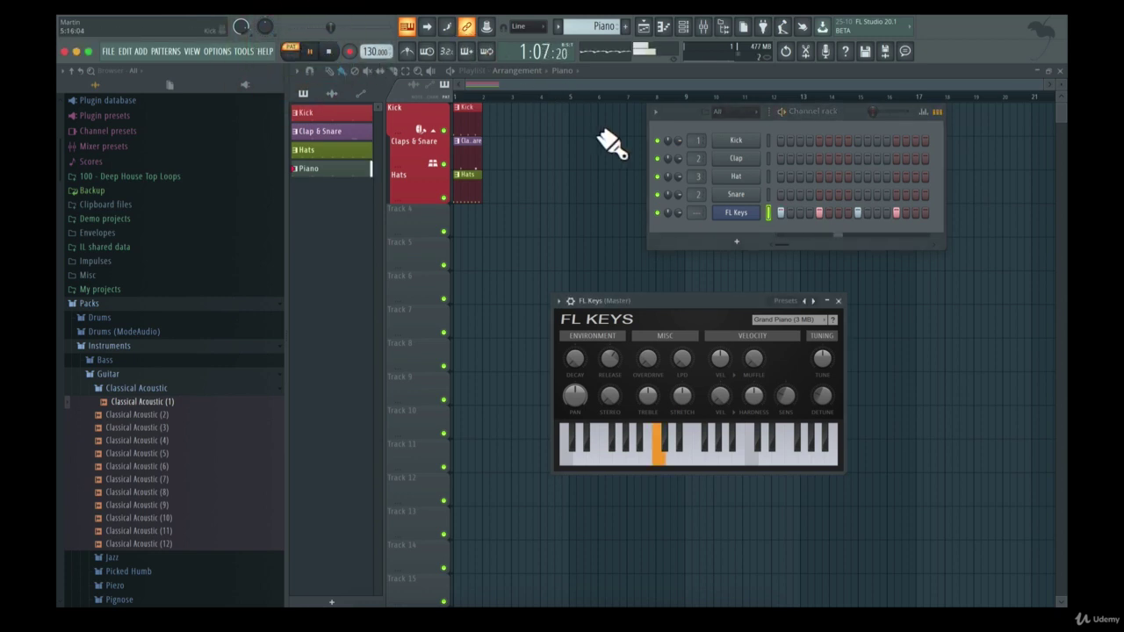
key("space")
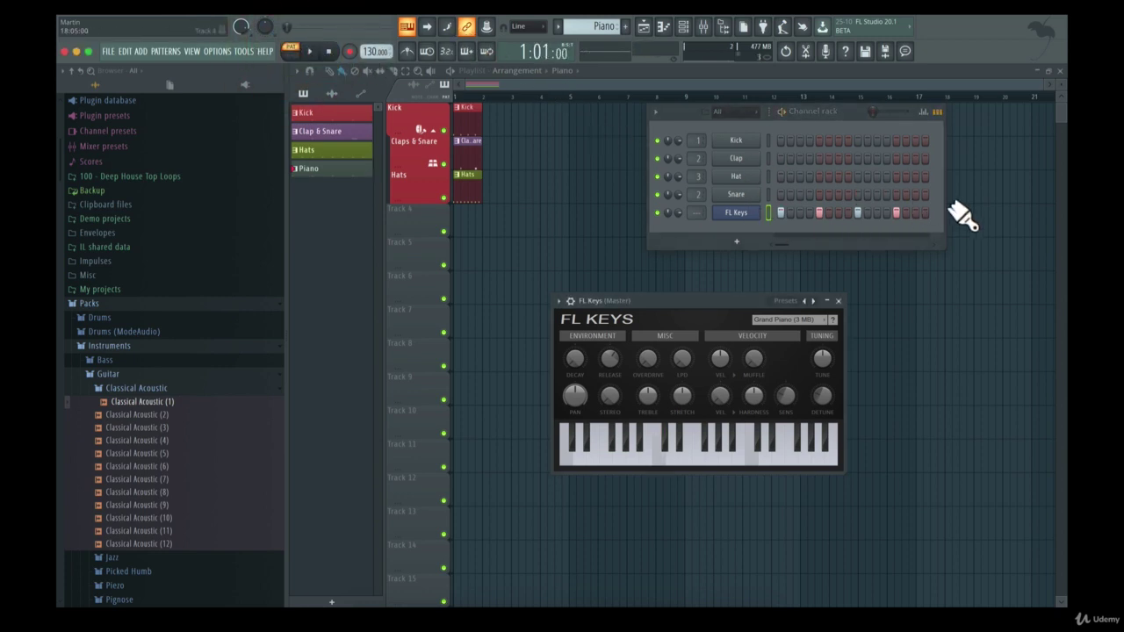
Clear the FL Keys steps and open the channel's piano roll maximized, with the channel rack moved aside.
right_click(741, 212)
left_click(770, 212)
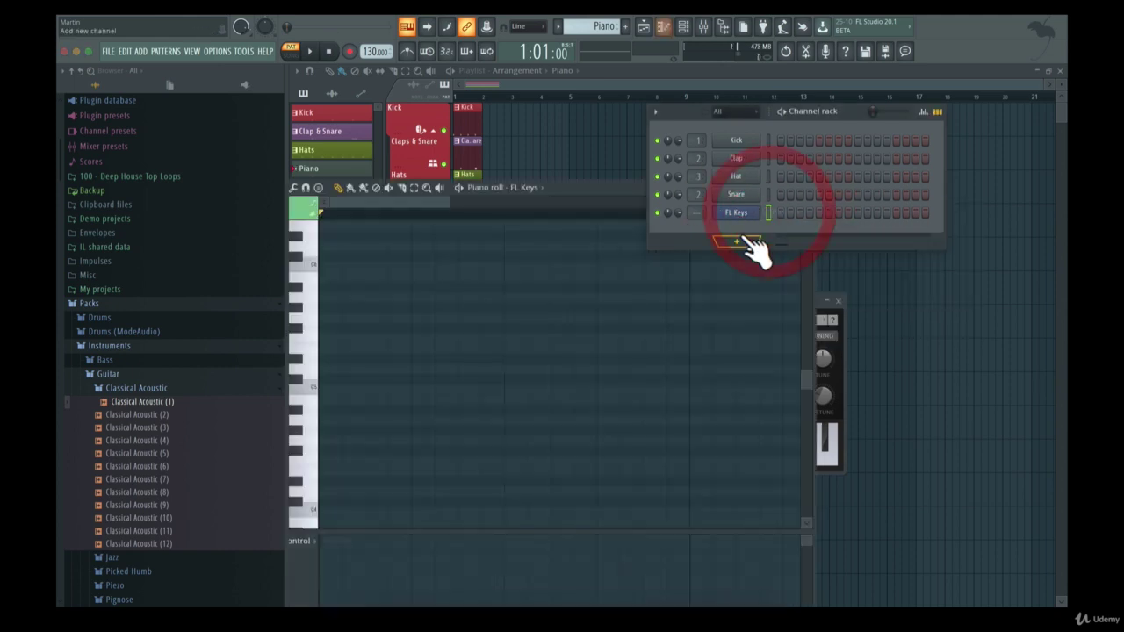
left_click_drag(591, 187, 609, 107)
left_click_drag(686, 112, 1066, 333)
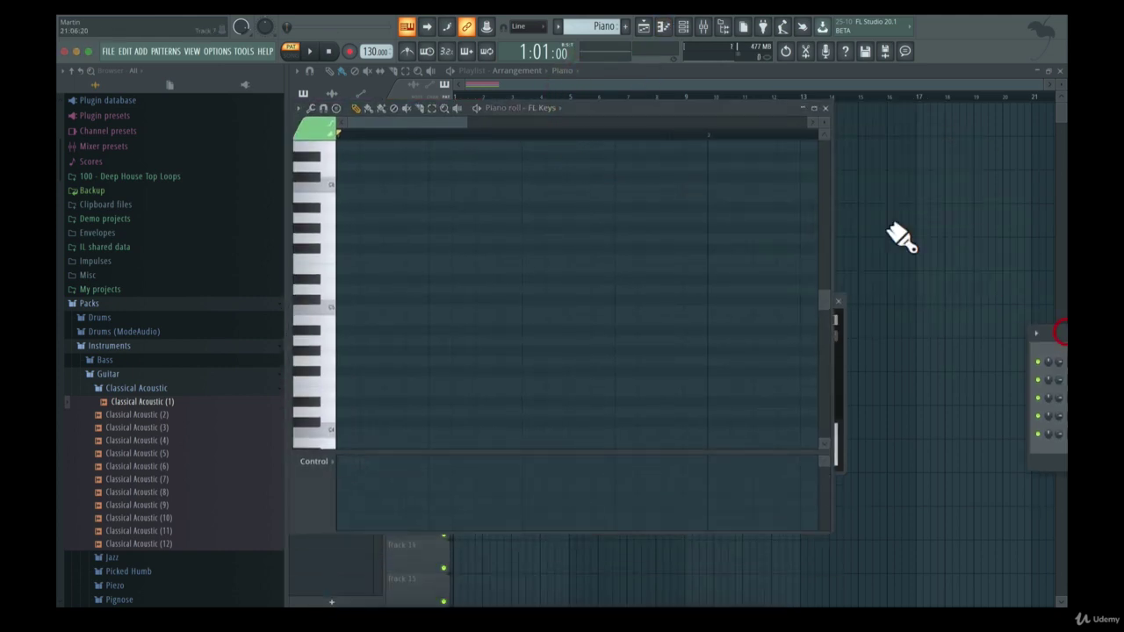
double_click(732, 109)
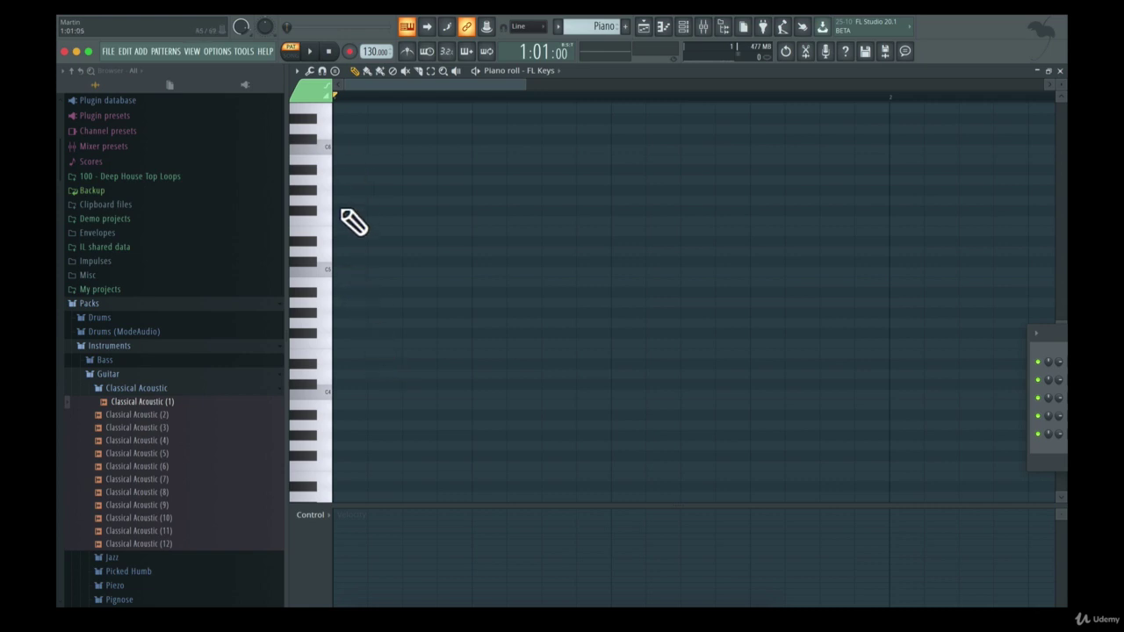
Stack one-step C5, D5 and E5 piano notes at the start of bar 1 and play them back.
left_click(344, 271)
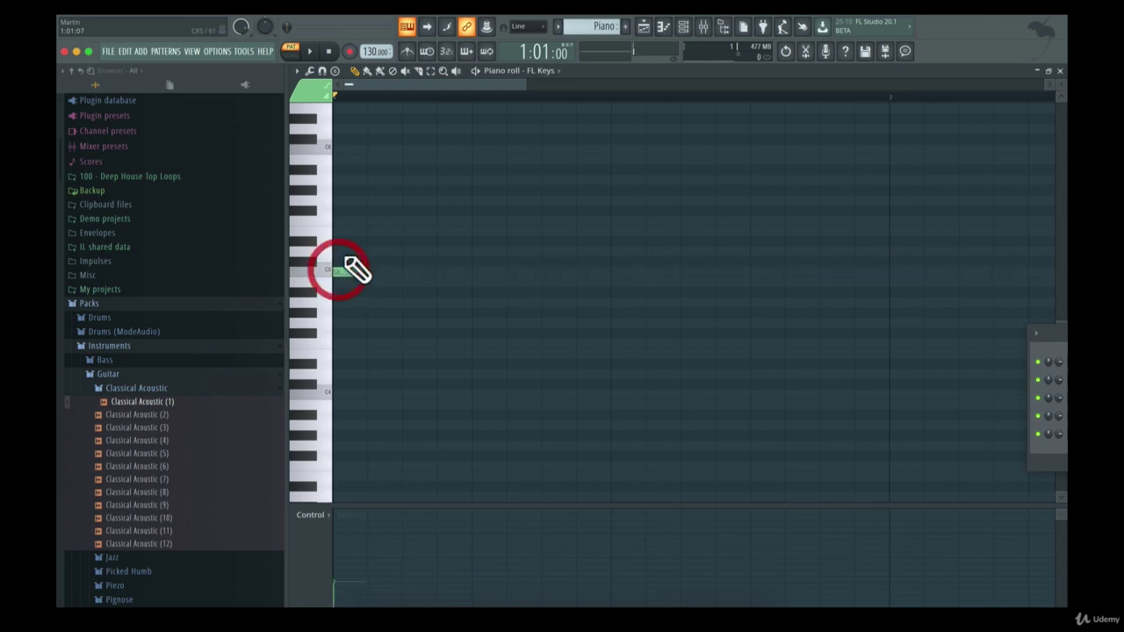
left_click(346, 247)
key("space")
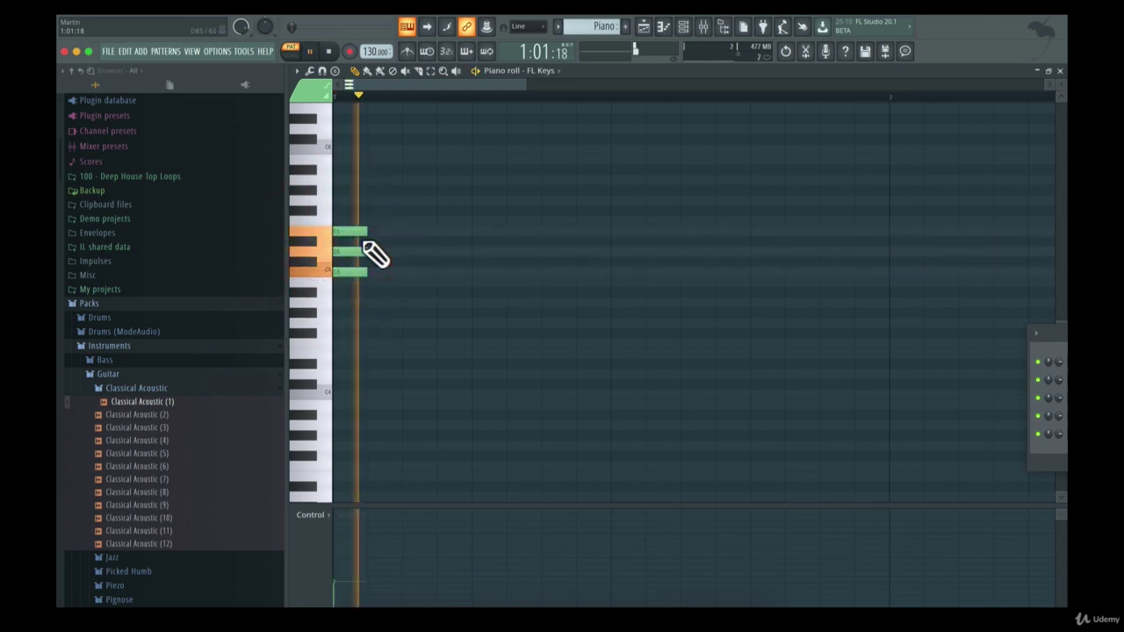
key("space")
Draw a C#5 note between the stacked C5 and D5 notes and delete it.
left_click_drag(345, 283, 345, 267)
right_click(345, 265)
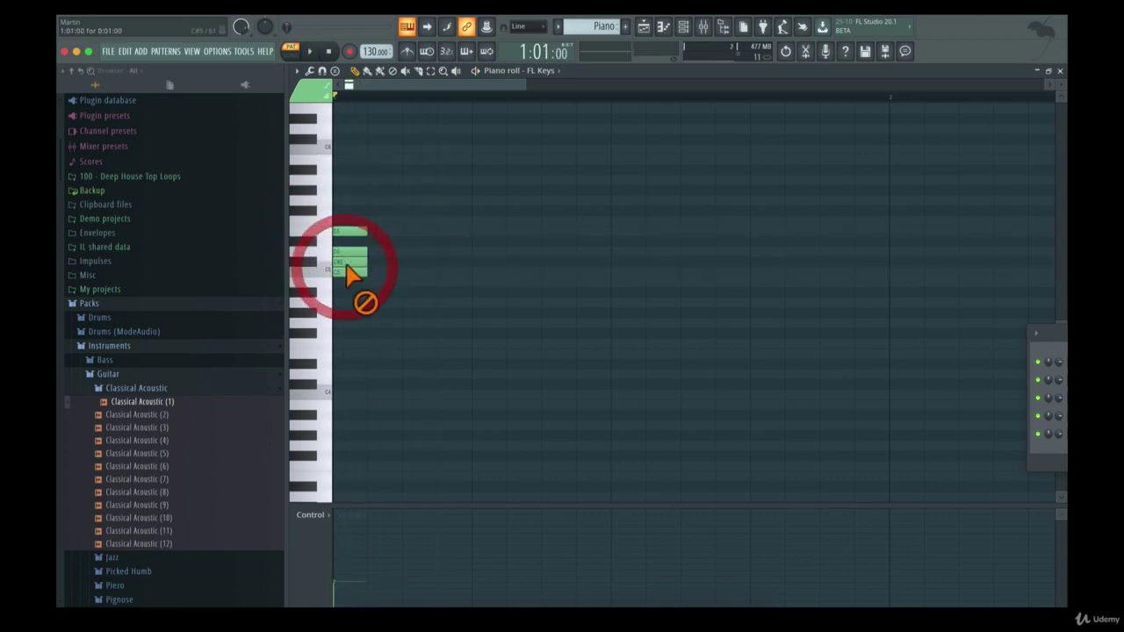